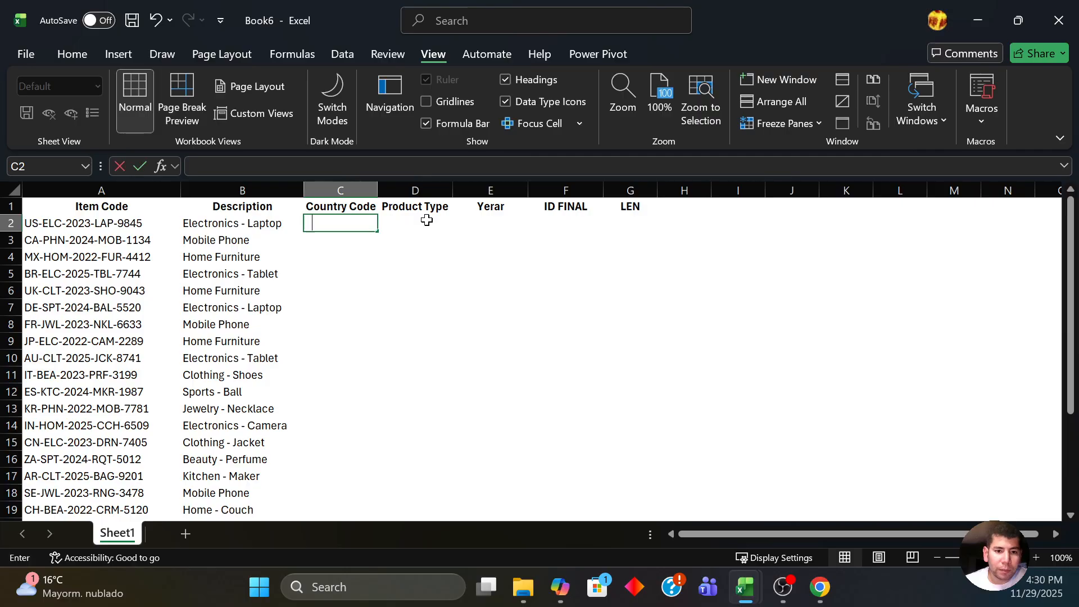
pyautogui.press('Left')
pyautogui.press('Left')
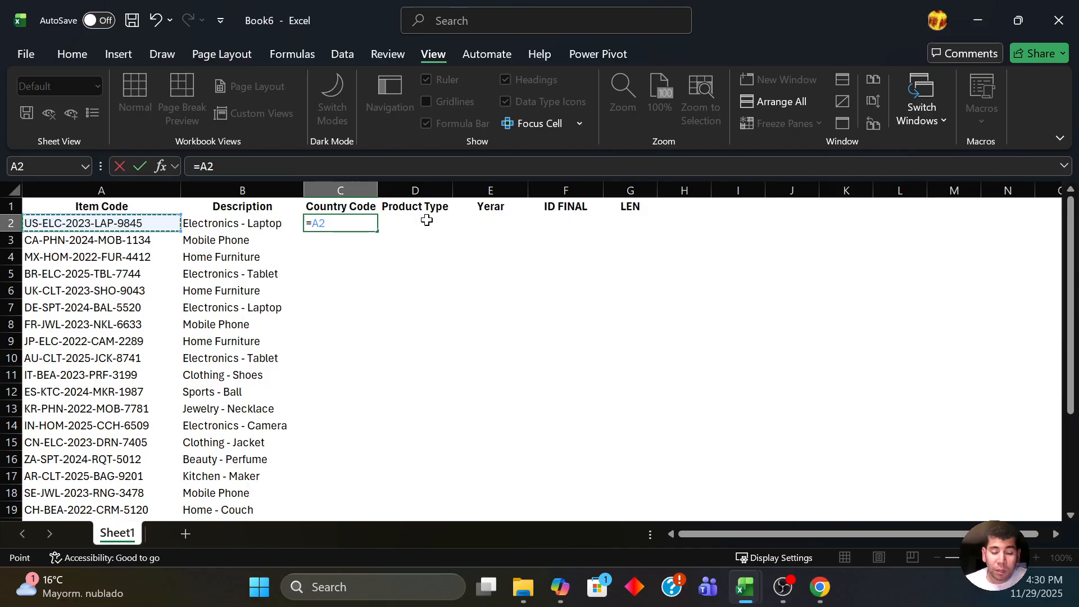
pyautogui.press('BackSpace')
pyautogui.press('BackSpace')
pyautogui.press('BackSpace')
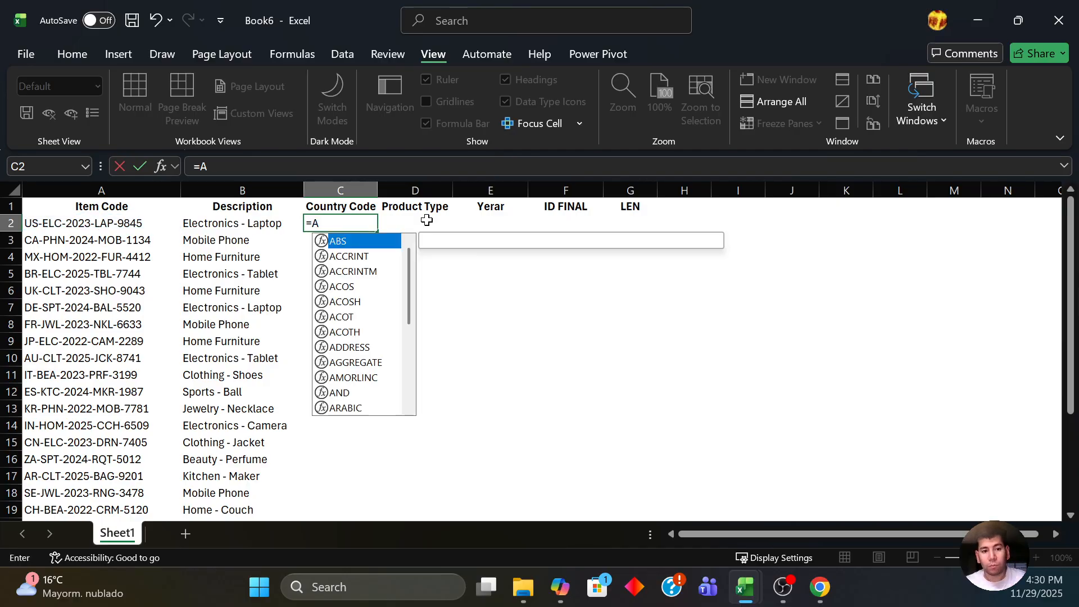
# Step: Enter the formula =RIGHT(A2,2) in the first Country Code cell, C2
pyautogui.write('=')
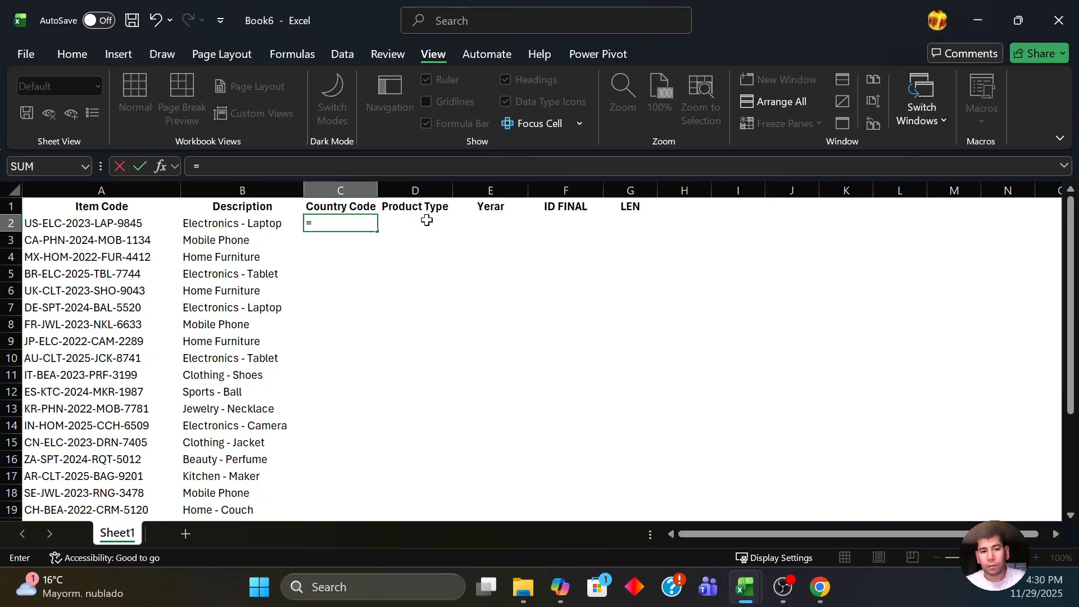
pyautogui.write('RI')
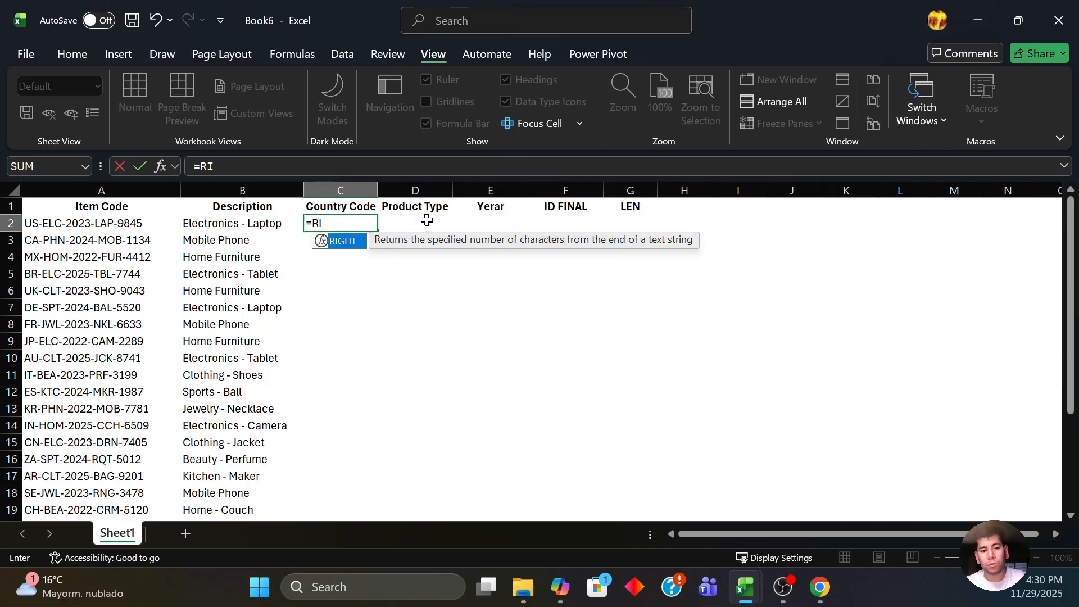
pyautogui.write('GHT')
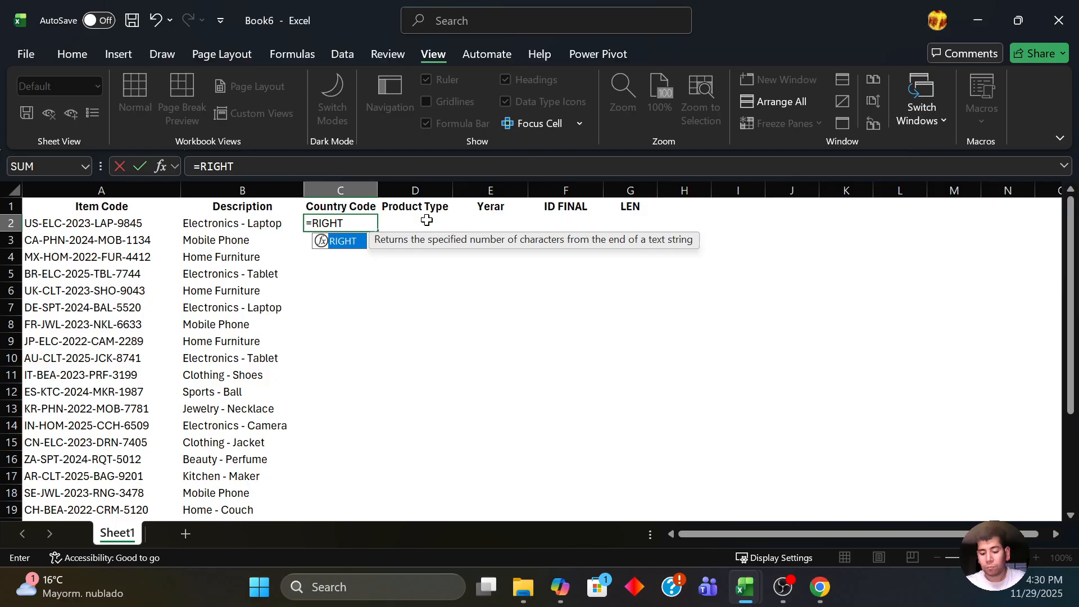
pyautogui.write('(')
pyautogui.press('Left')
pyautogui.press('Left')
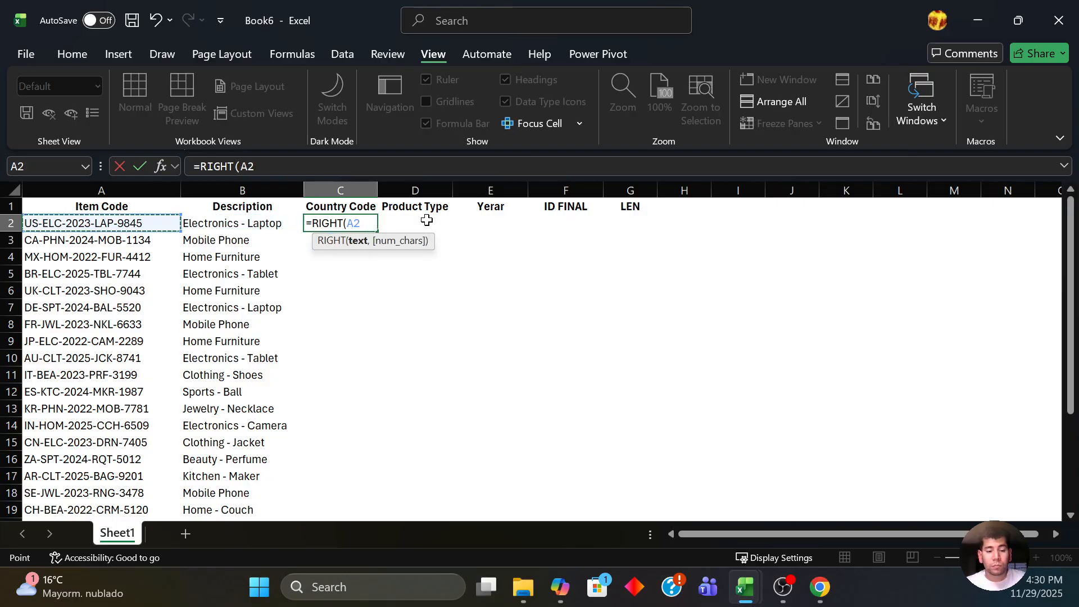
pyautogui.write(',')
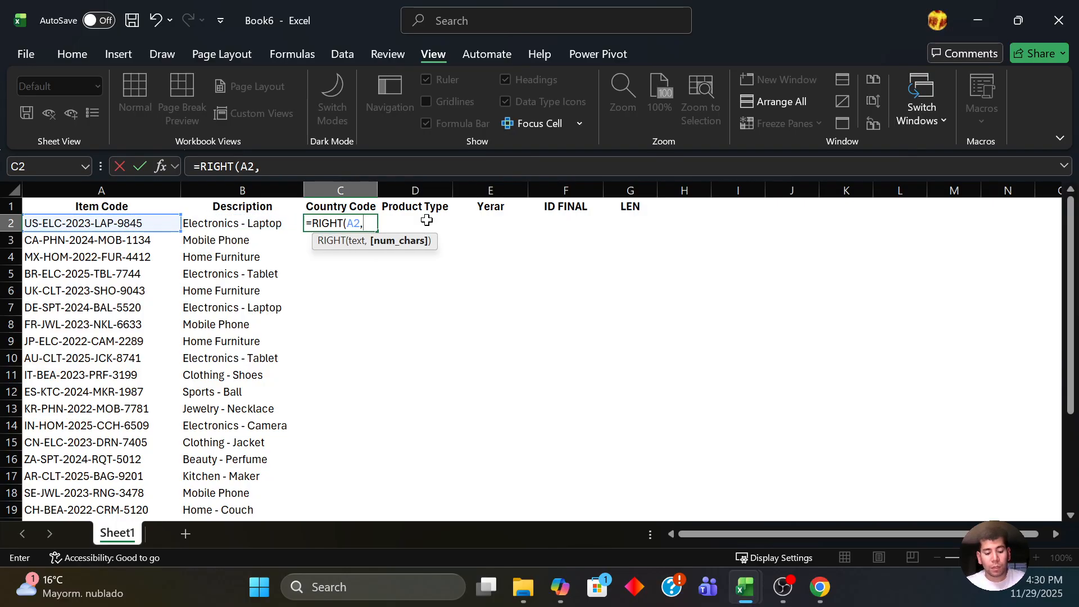
pyautogui.write('2')
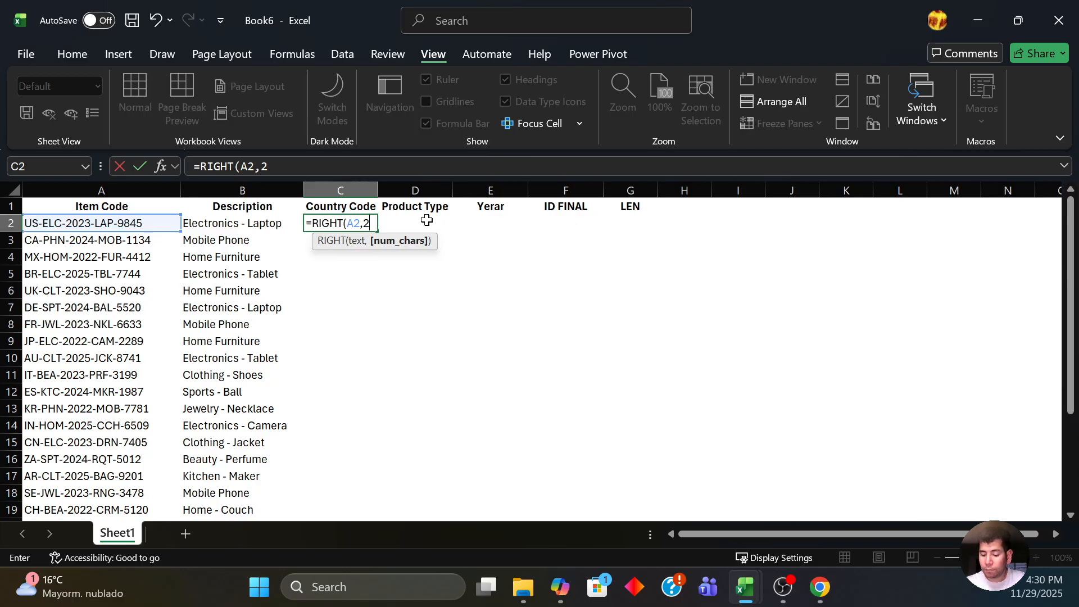
pyautogui.press('Return')
pyautogui.press('Up')
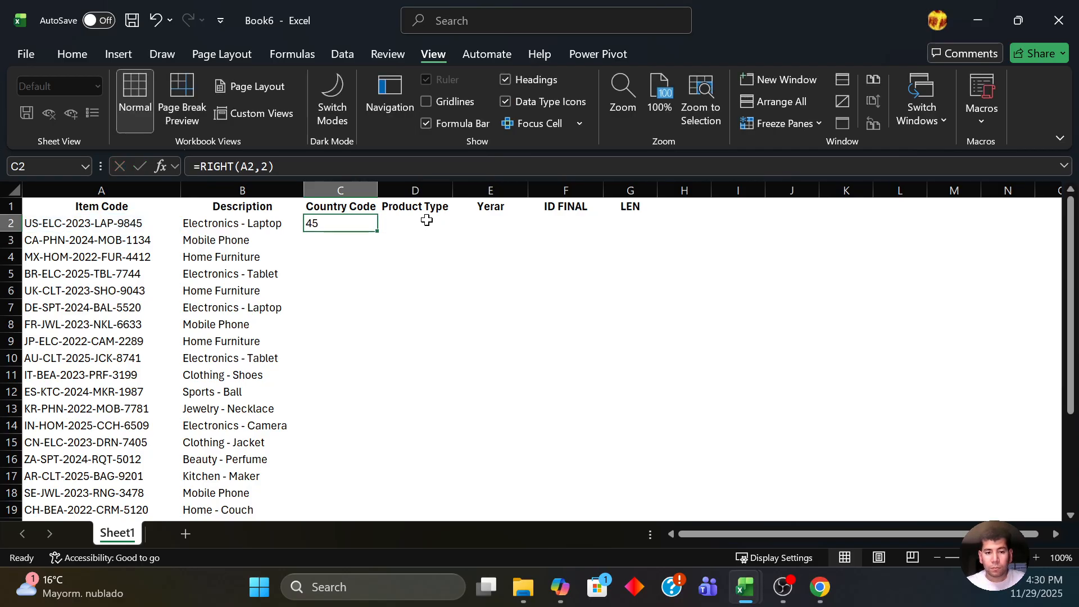
# Step: Fill the C2 formula down the Country Code column to row 26
pyautogui.doubleClick(380, 233)
pyautogui.scroll(-3, 320, 272)
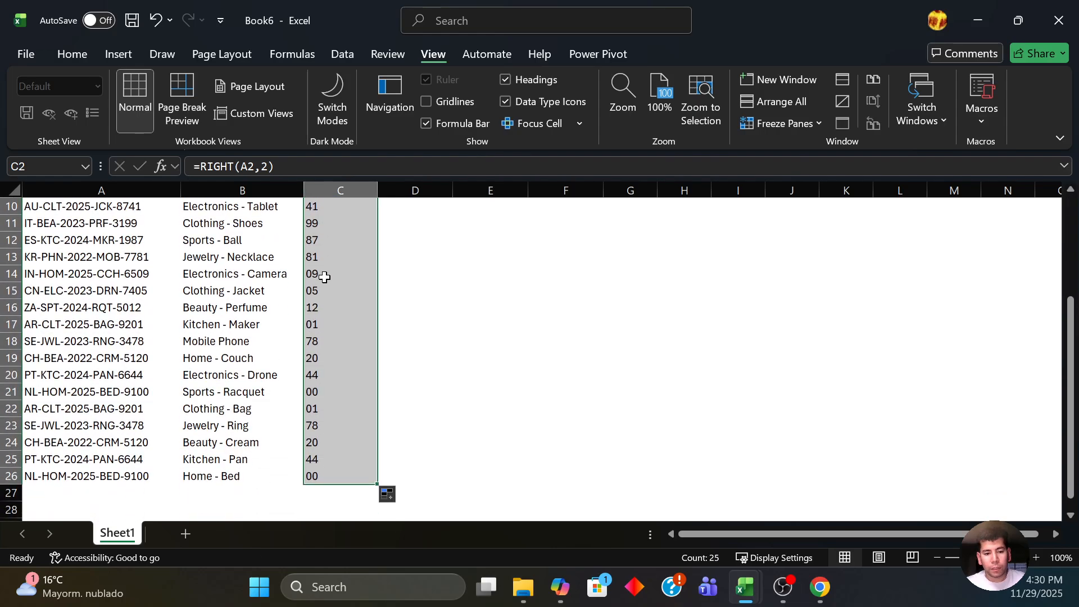
pyautogui.scroll(3, 324, 277)
# Step: Enter the formula =MID(A2,4,2) in the first Product Type cell, D2
pyautogui.click(423, 223)
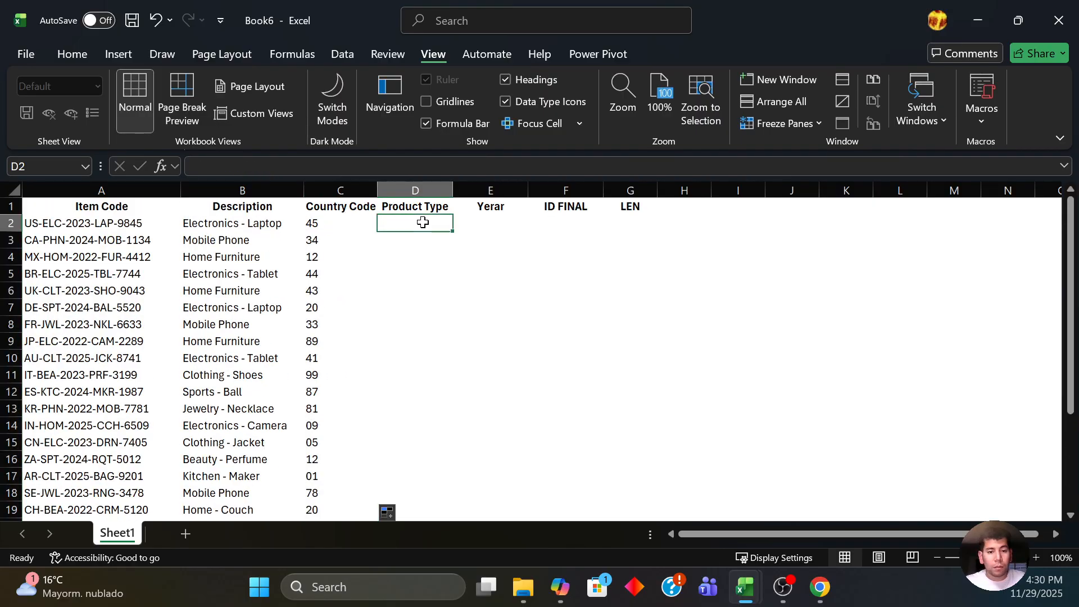
pyautogui.write('=M')
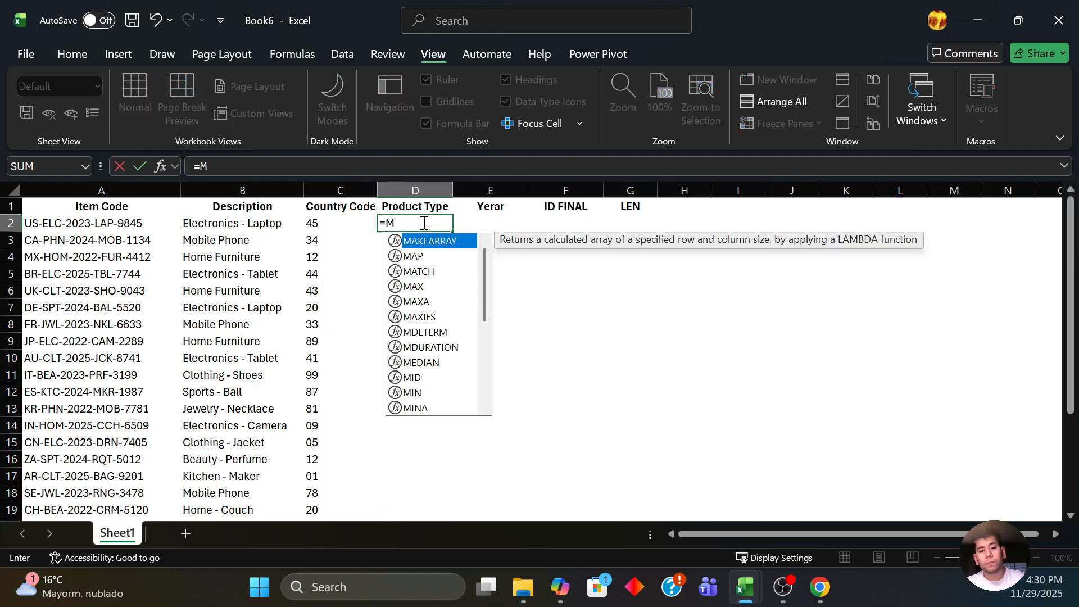
pyautogui.write('ID(')
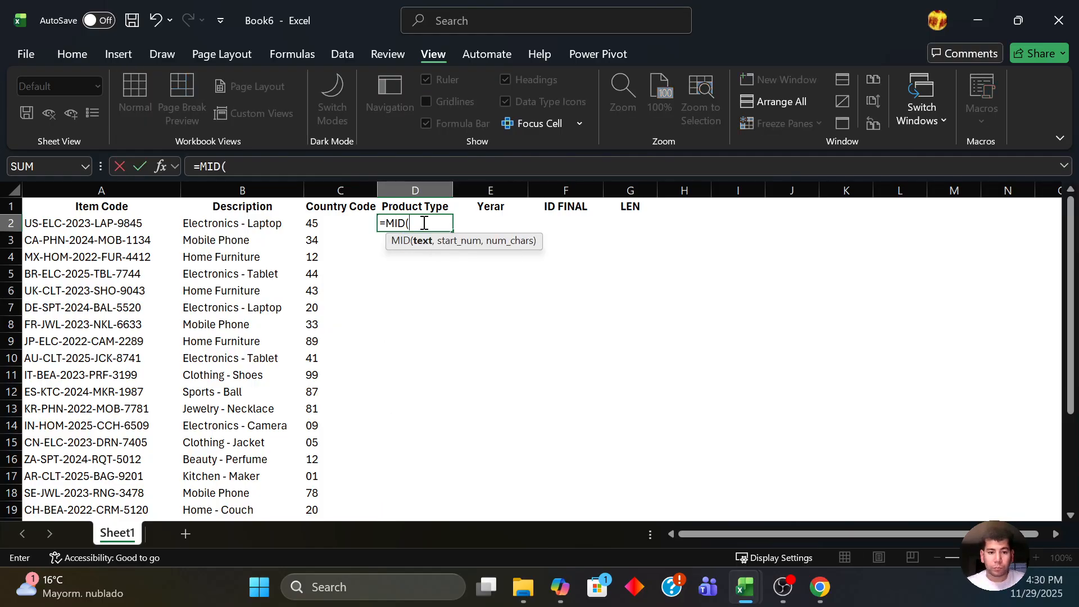
pyautogui.press('Left')
pyautogui.press('Left')
pyautogui.press('Left')
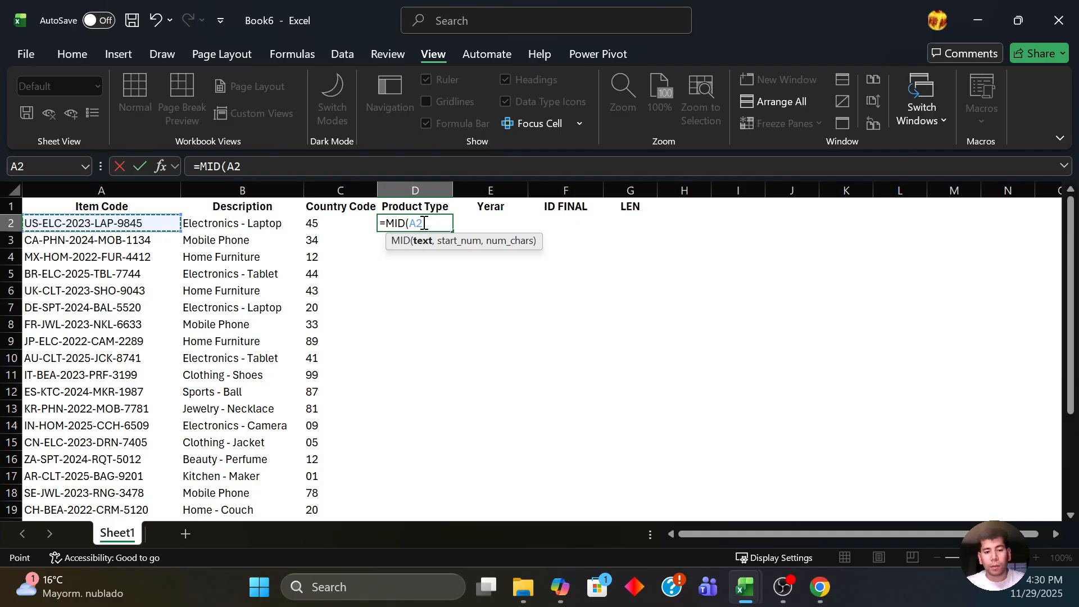
pyautogui.write(',')
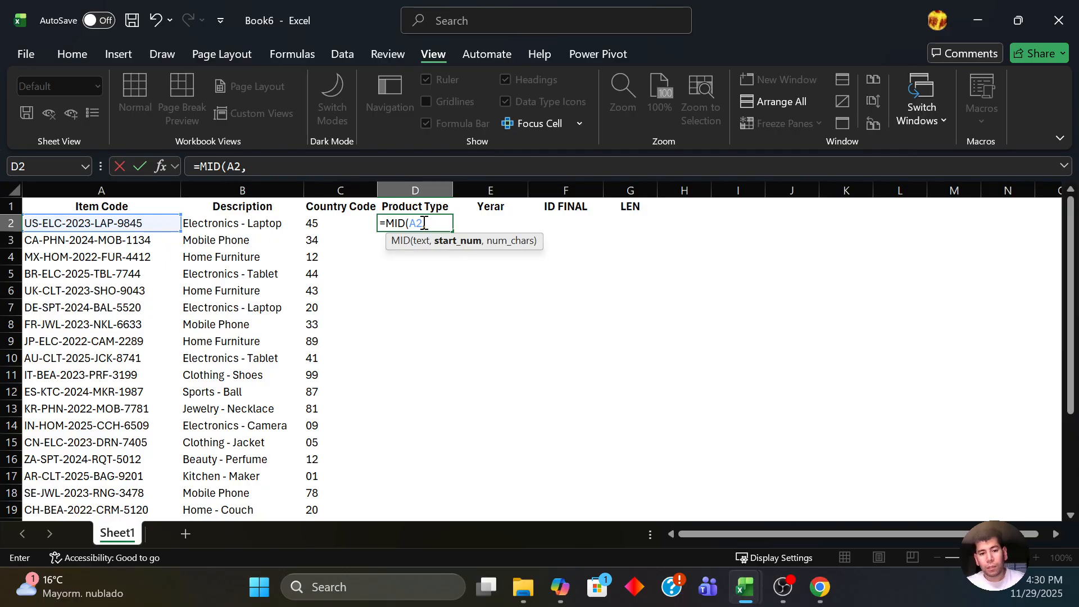
pyautogui.write('4,')
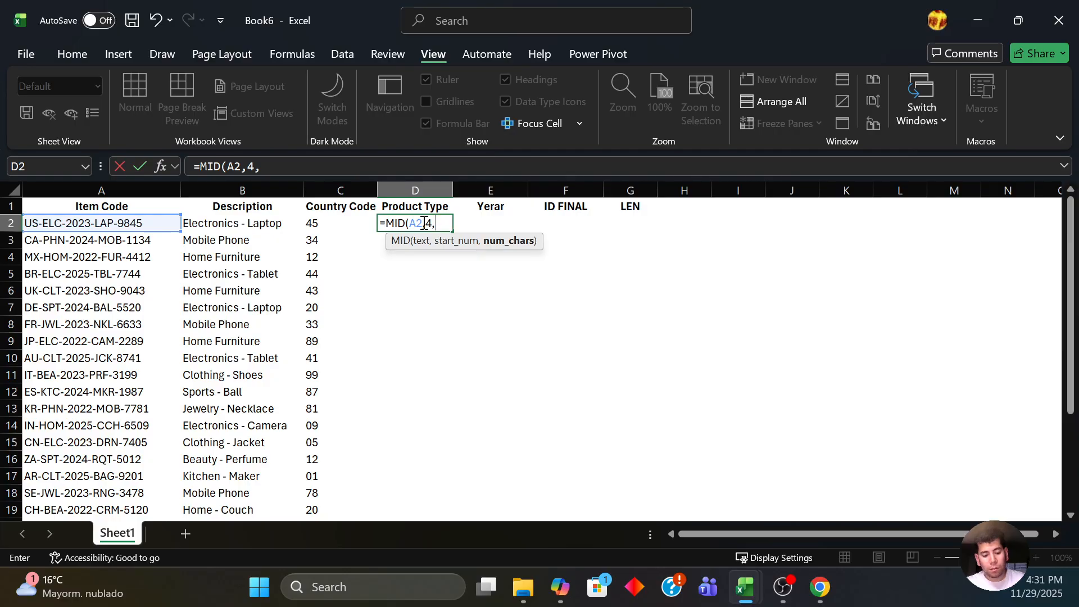
pyautogui.write('2')
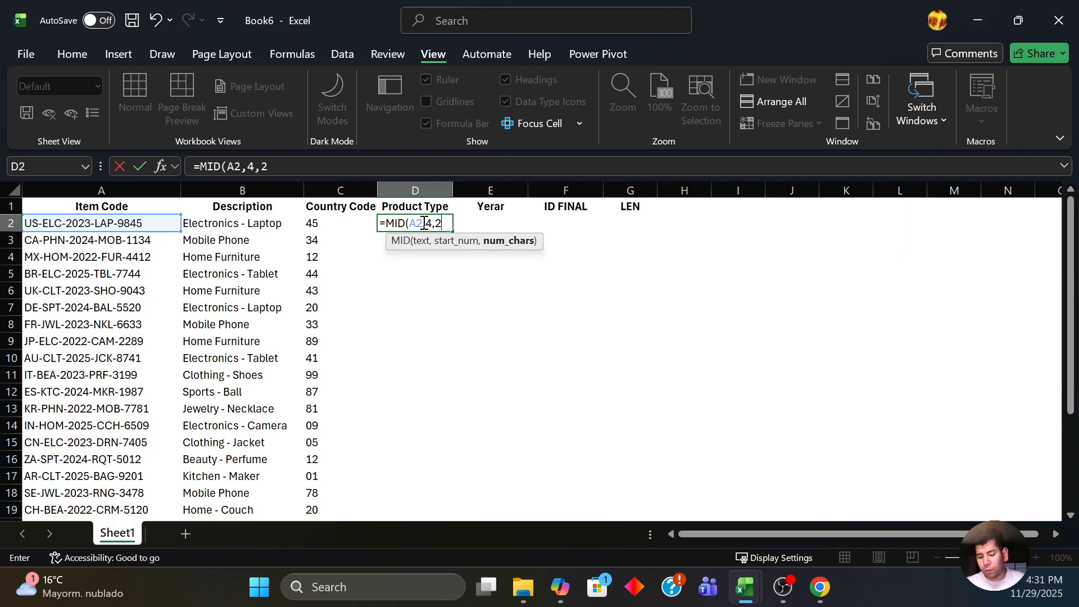
pyautogui.write(')')
pyautogui.press('Return')
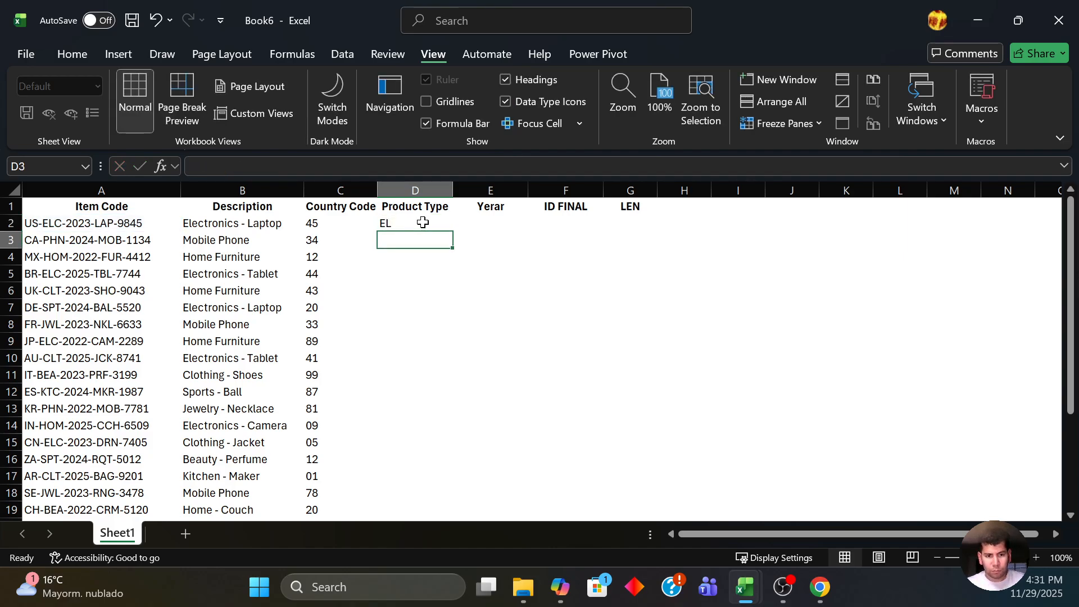
# Step: Set the number of characters in D2's MID formula to 3, making it =MID(A2,4,3)
pyautogui.click(422, 223)
pyautogui.press('F2')
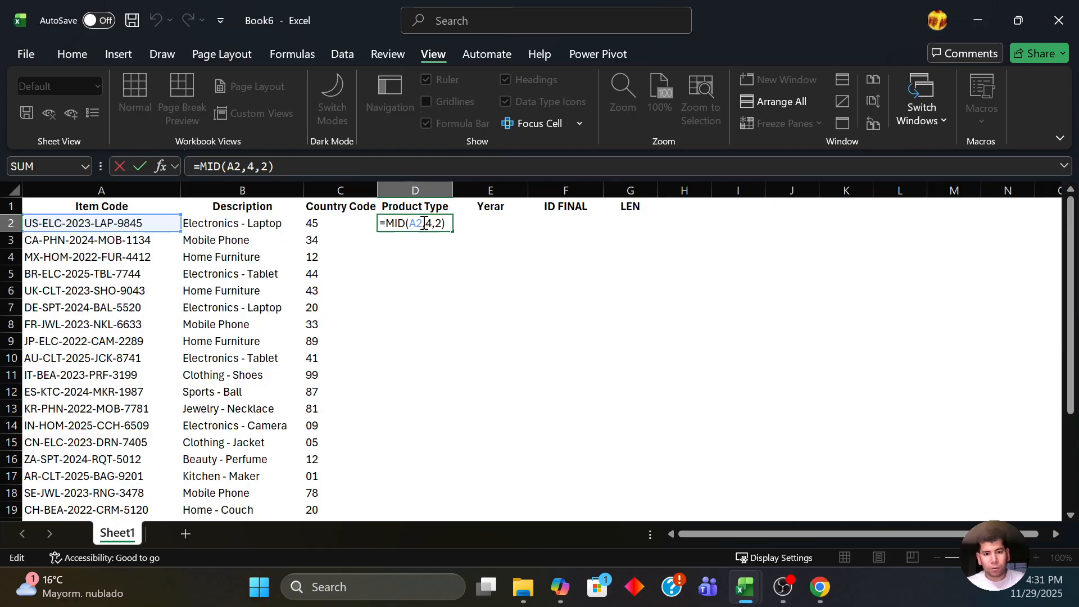
pyautogui.press('Left')
pyautogui.press('BackSpace')
pyautogui.write('3')
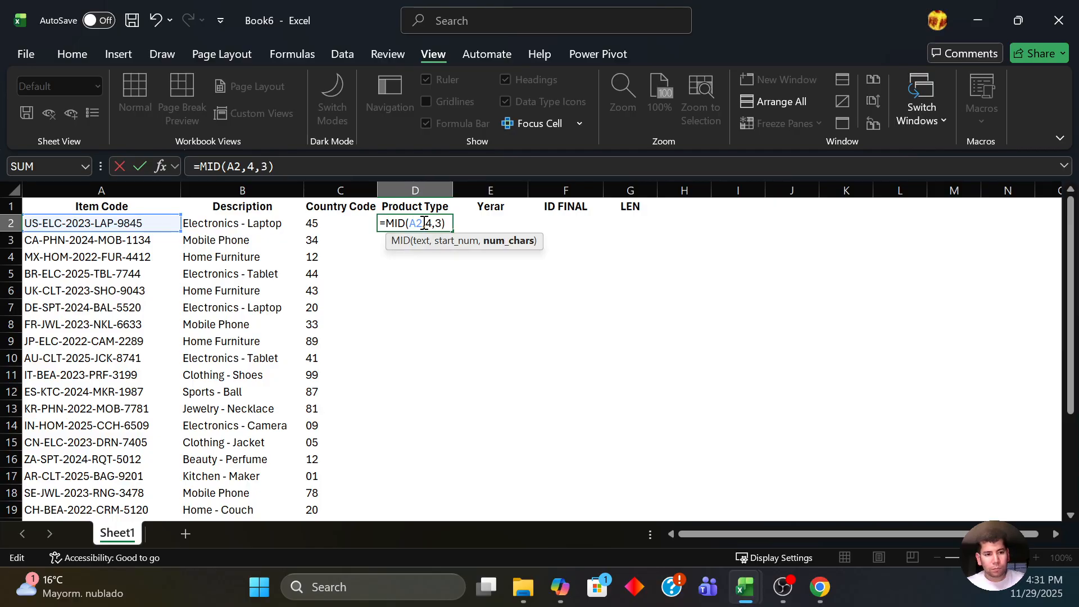
pyautogui.press('Return')
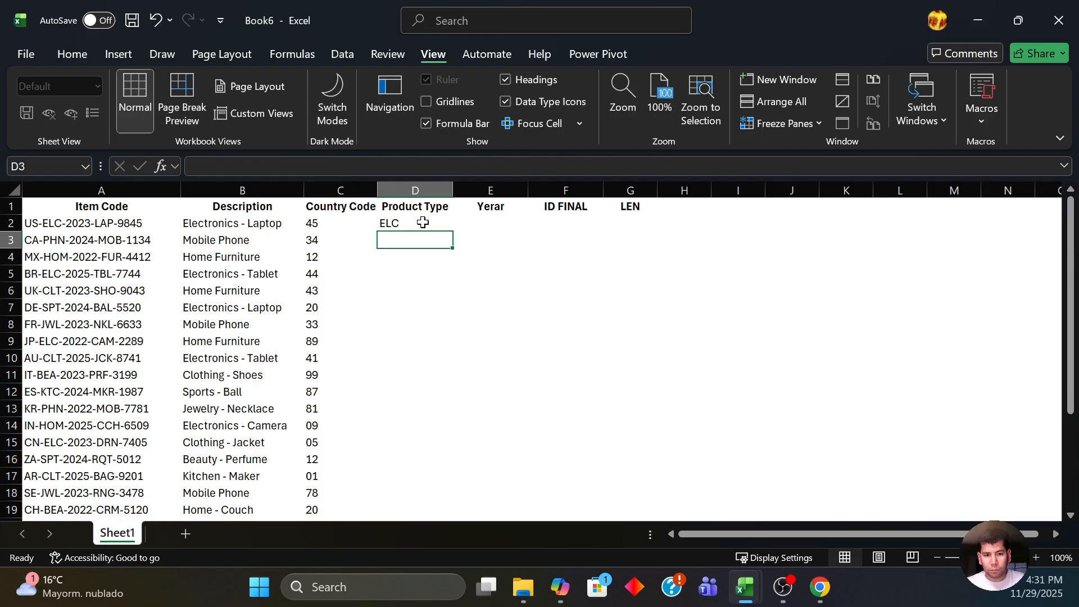
# Step: Fill the D2 formula down the Product Type column to the last data row
pyautogui.press('Up')
pyautogui.press('Left')
pyautogui.press('Left')
pyautogui.press('Left')
pyautogui.press('Right')
pyautogui.press('Right')
pyautogui.press('Right')
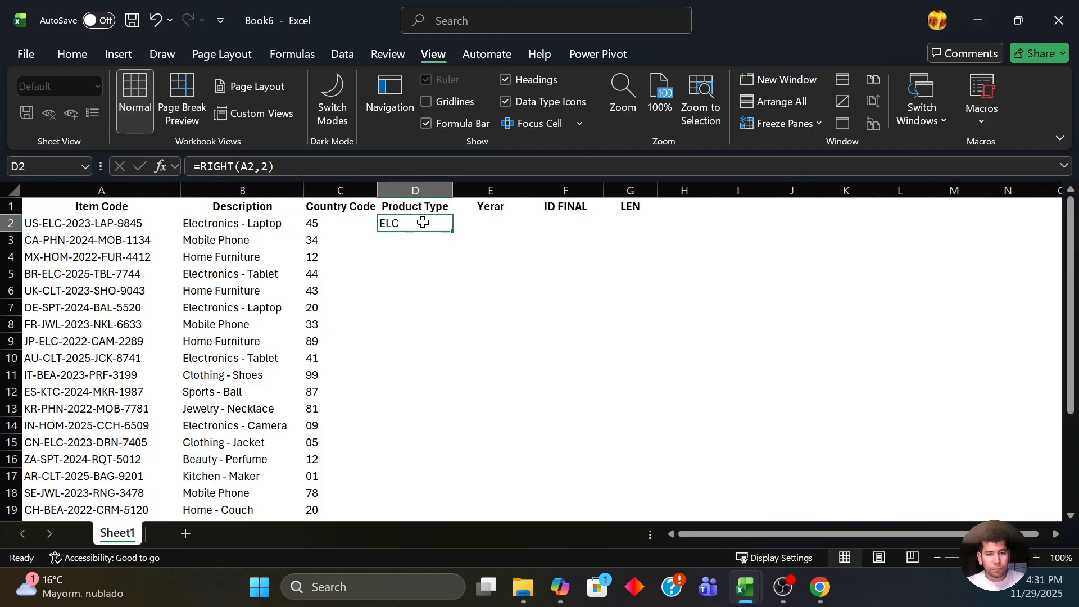
pyautogui.doubleClick(452, 231)
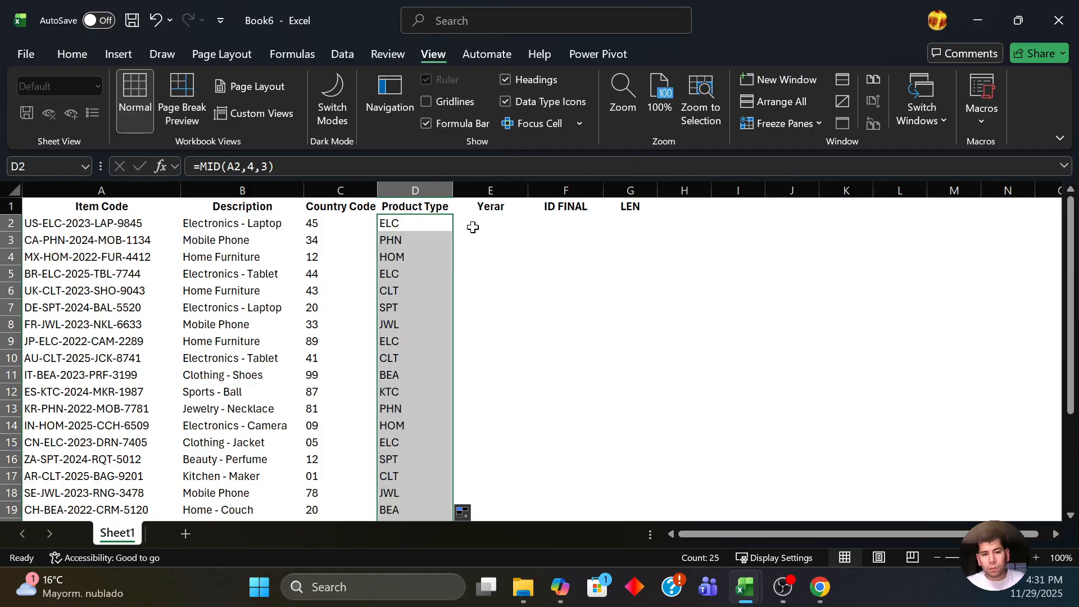
pyautogui.scroll(-3, 416, 273)
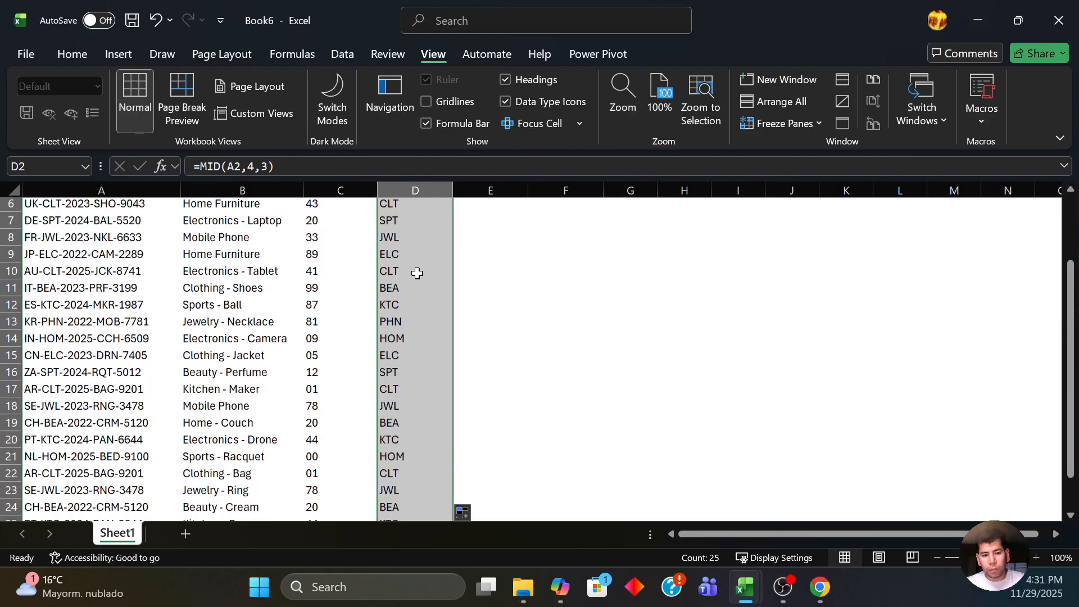
pyautogui.scroll(3, 417, 273)
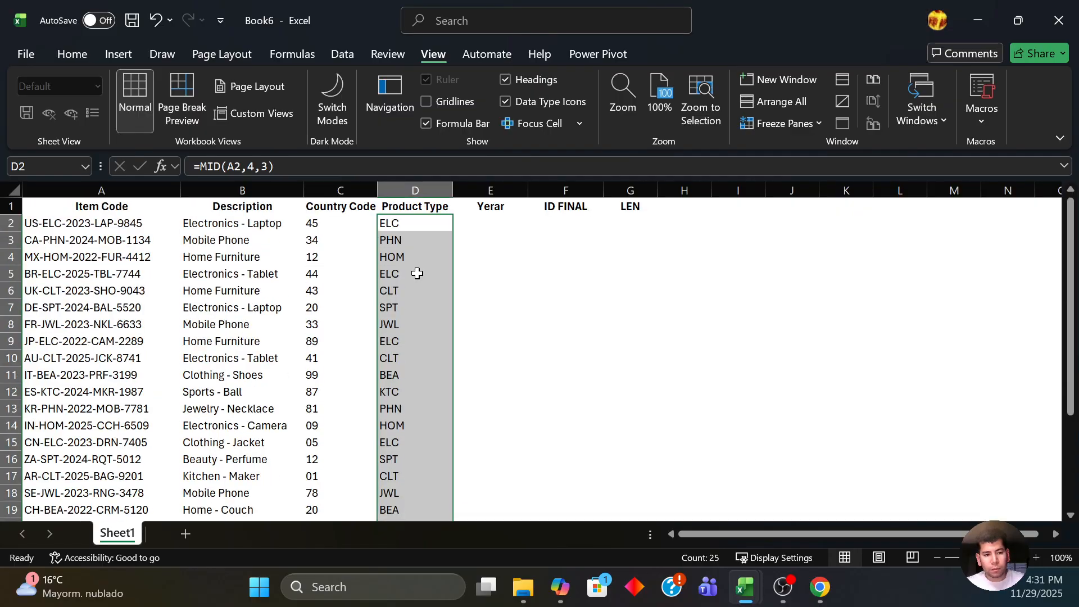
# Step: Correct the misspelled header in E1 to Year
pyautogui.click(496, 220)
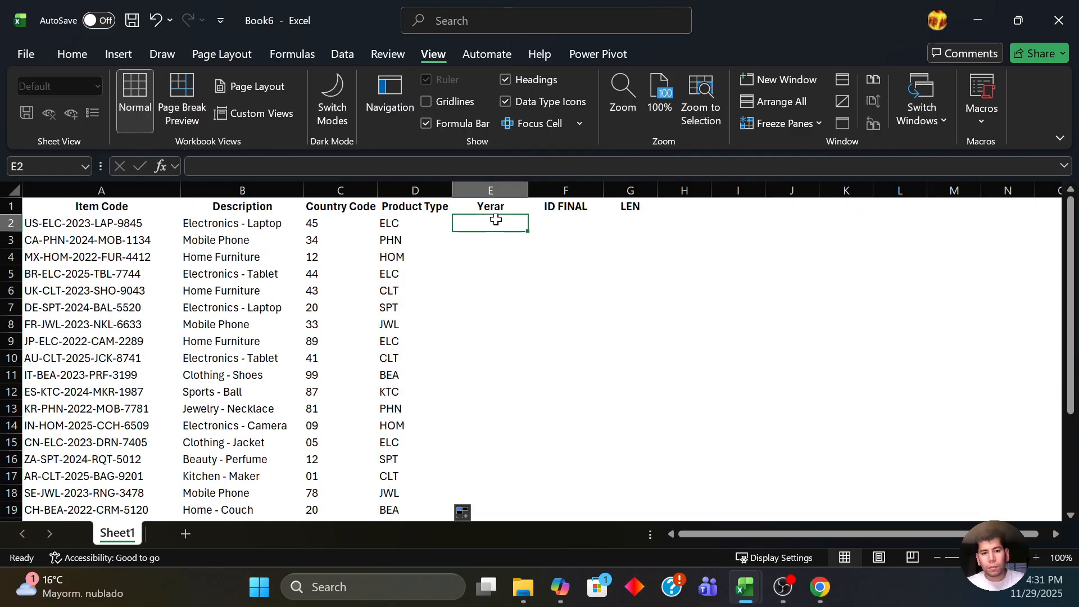
pyautogui.press('Up')
pyautogui.press('F2')
pyautogui.press('BackSpace')
pyautogui.press('BackSpace')
pyautogui.press('BackSpace')
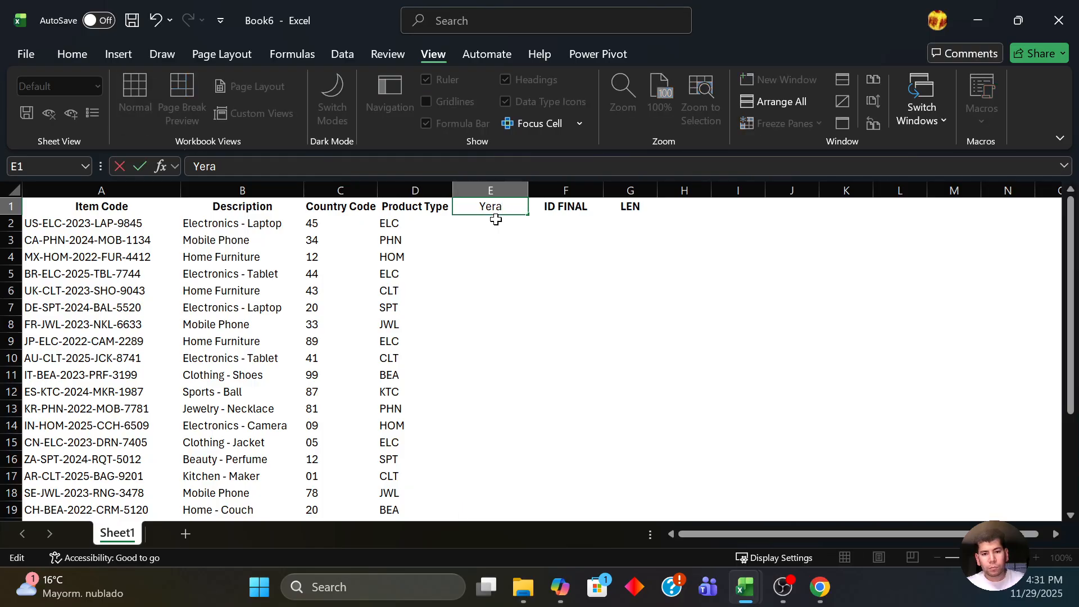
pyautogui.write('A')
pyautogui.press('BackSpace')
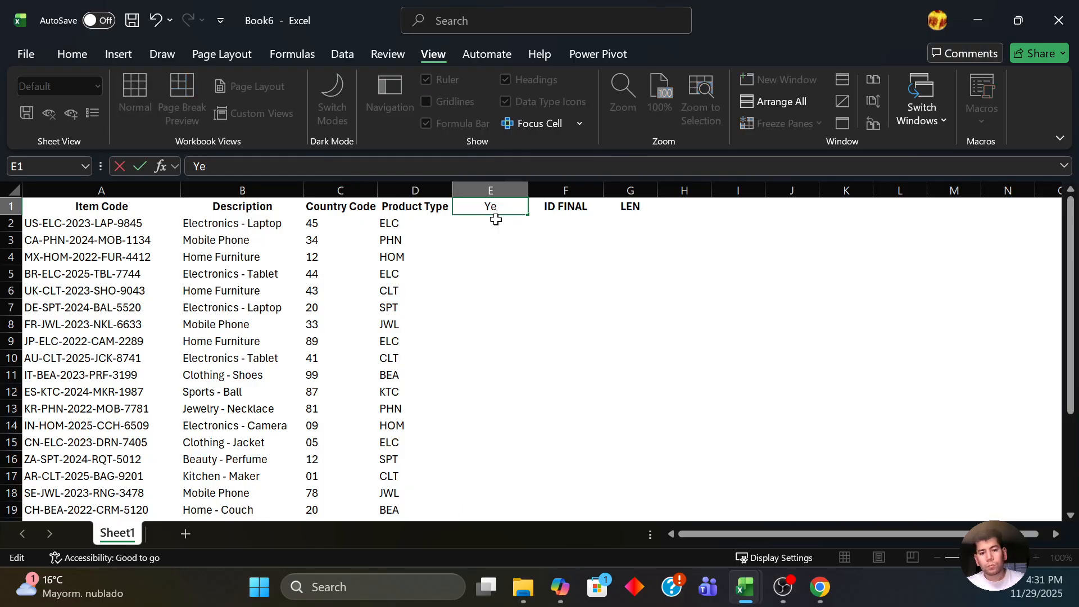
pyautogui.write('ar')
pyautogui.press('Return')
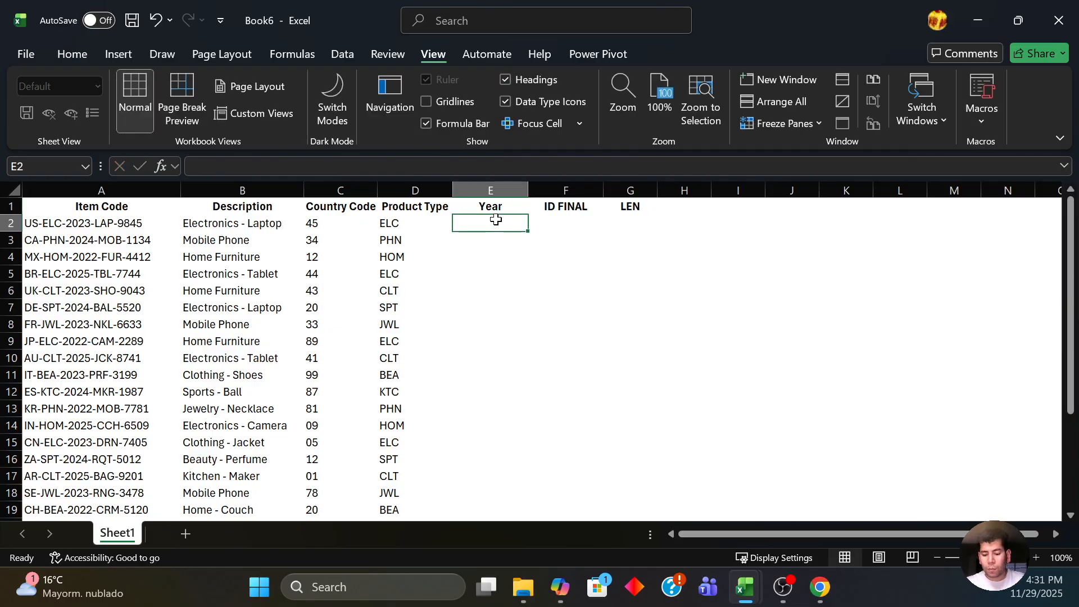
# Step: Enter the formula =MID(A2,8,4) in the first Year cell, E2
pyautogui.write('=')
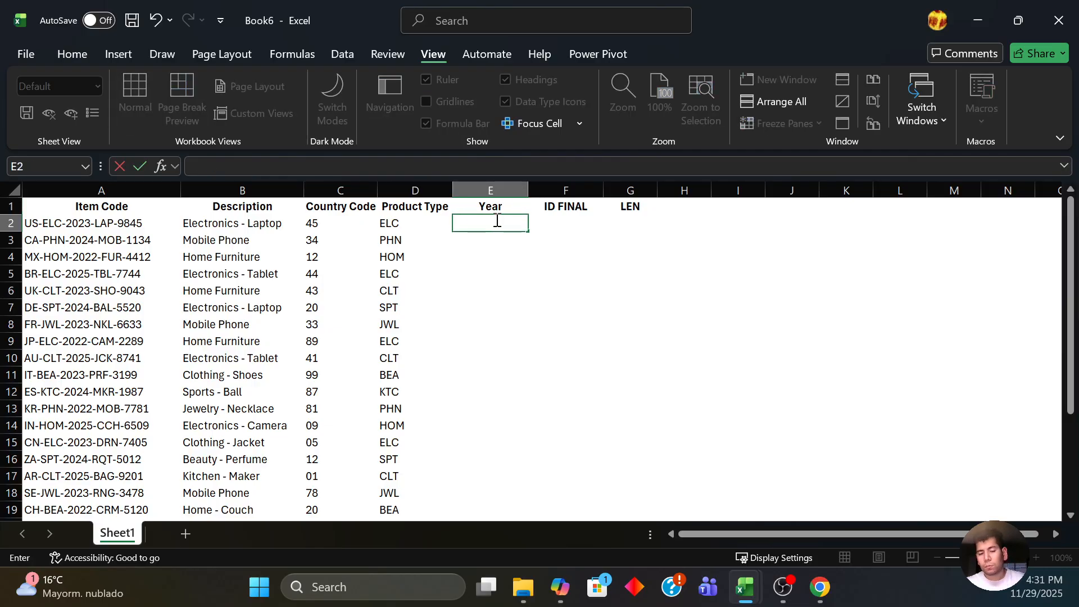
pyautogui.write('mid')
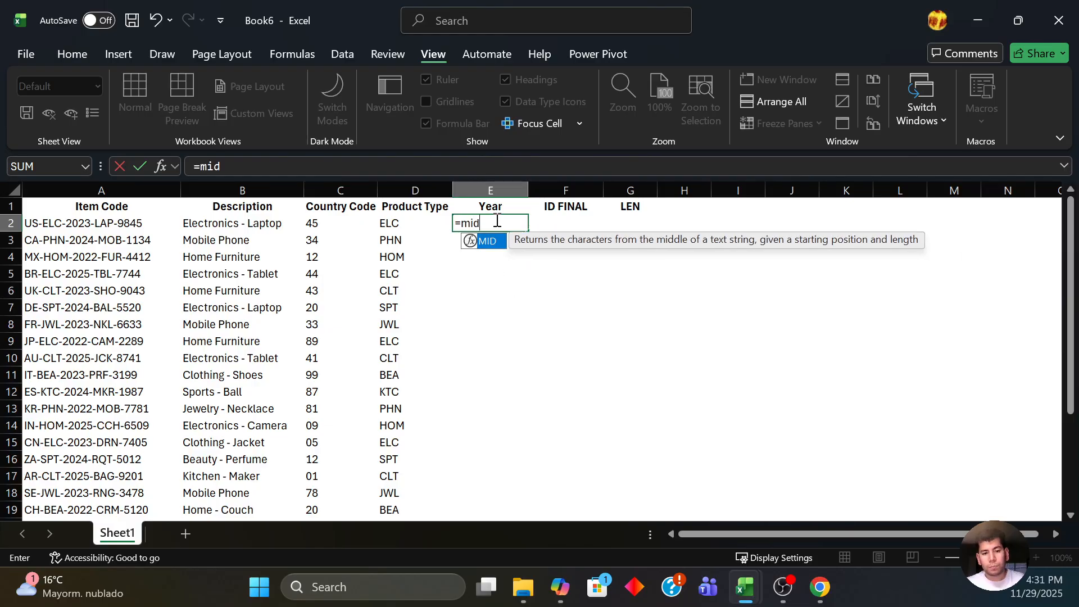
pyautogui.write('(')
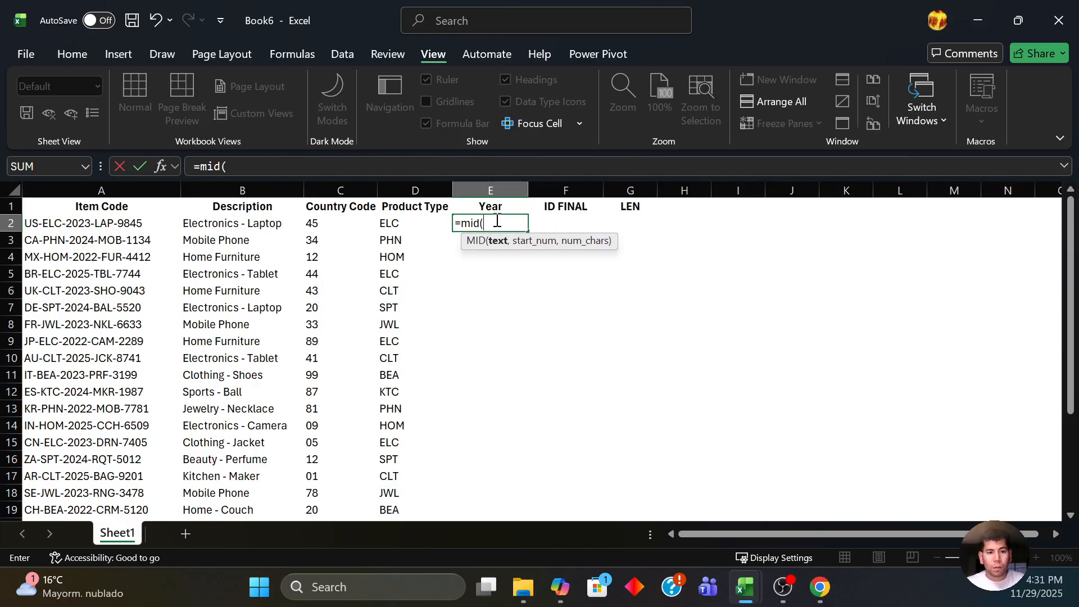
pyautogui.press('Left')
pyautogui.press('Left')
pyautogui.press('Left')
pyautogui.press('Left')
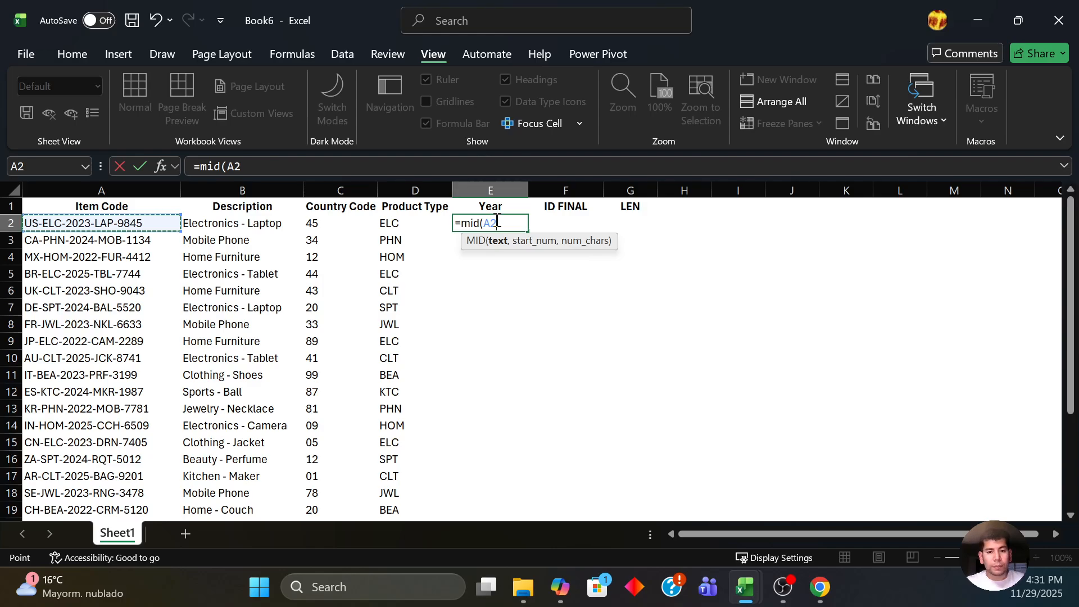
pyautogui.write(',')
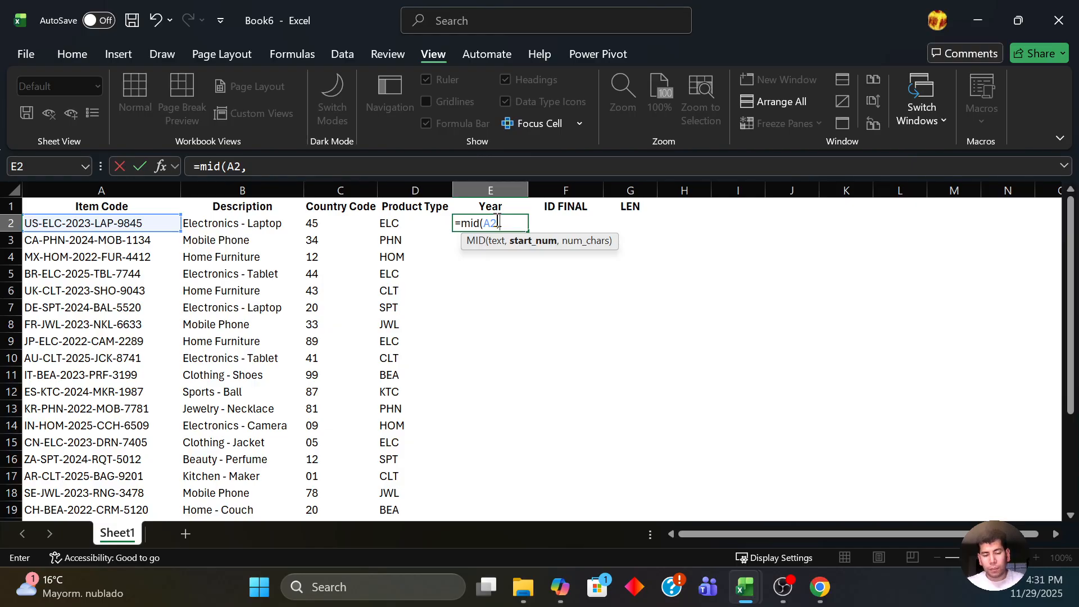
pyautogui.write('8')
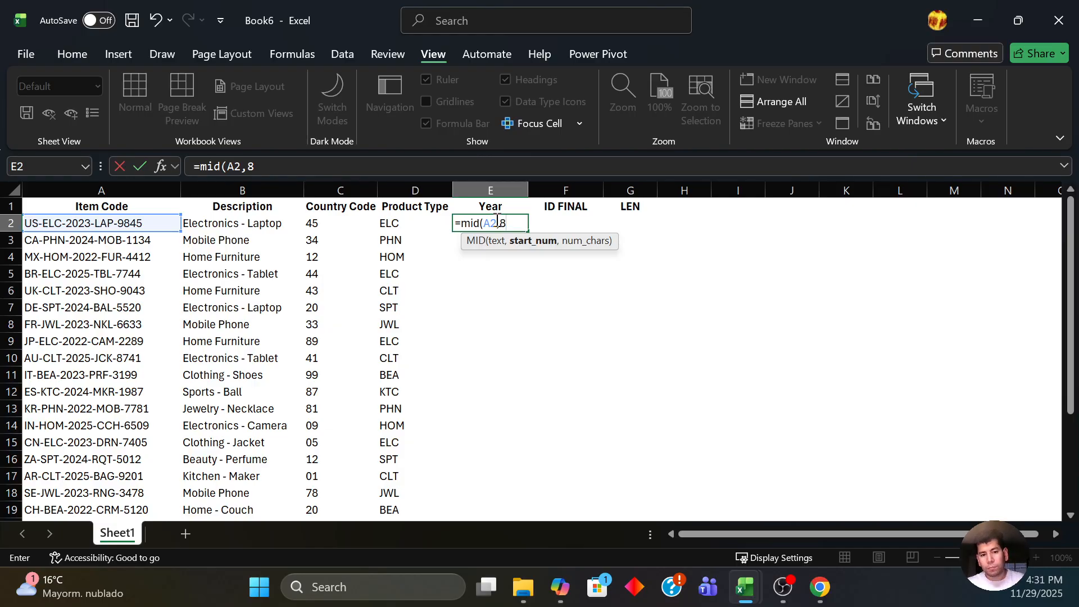
pyautogui.write(',4')
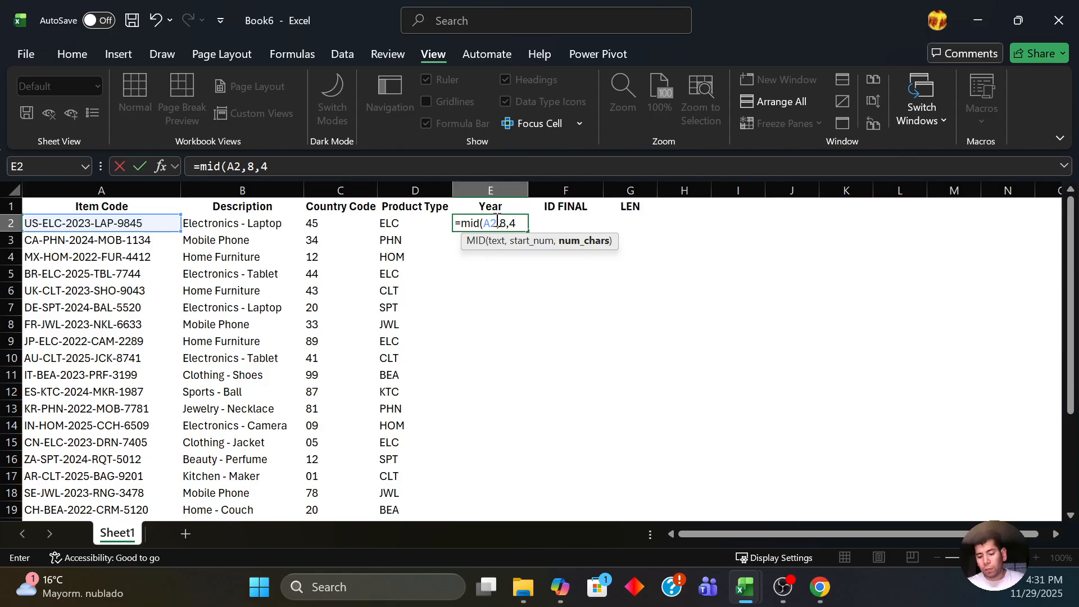
pyautogui.write(')')
pyautogui.press('Return')
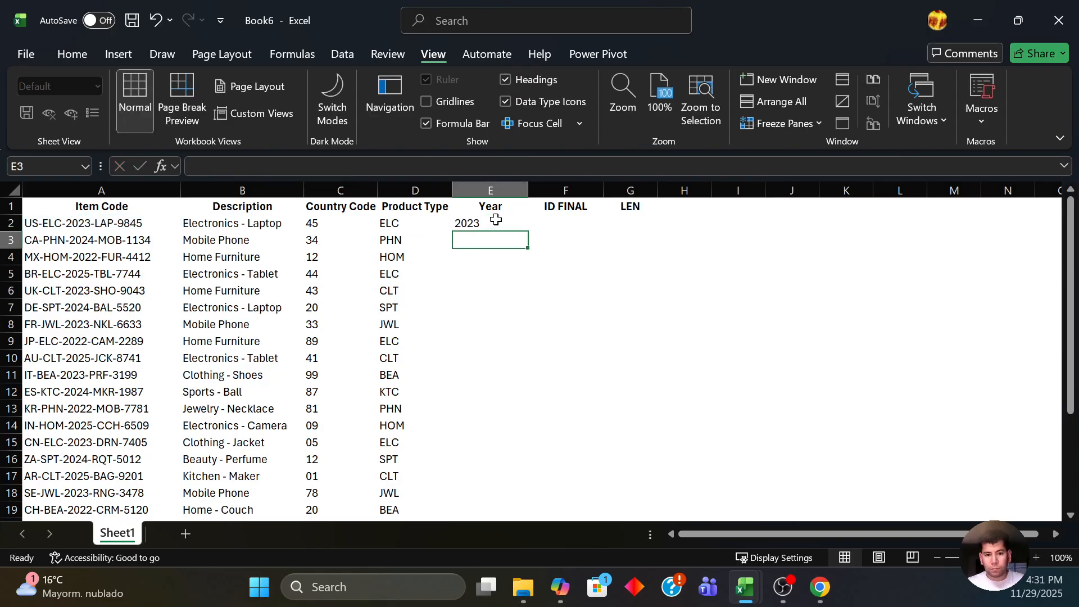
# Step: Fill the E2 formula down the Year column to the last data row, 26
pyautogui.click(496, 219)
pyautogui.press('Left')
pyautogui.hotkey('ctrl', 'Down')
pyautogui.press('Right')
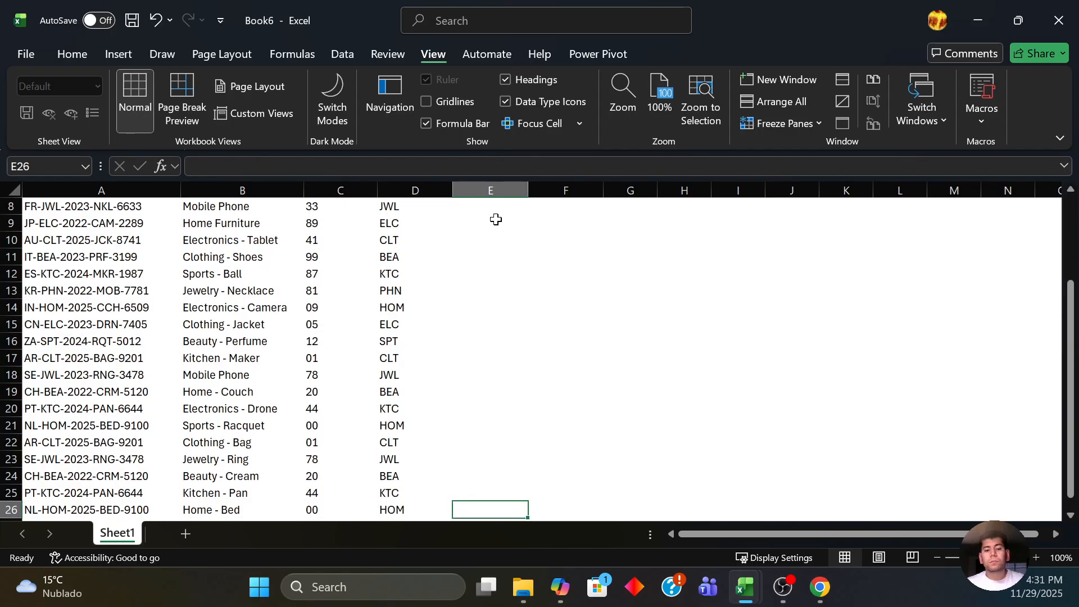
pyautogui.hotkey('ctrl', 'shift', 'Up')
pyautogui.scroll(-5, 496, 220)
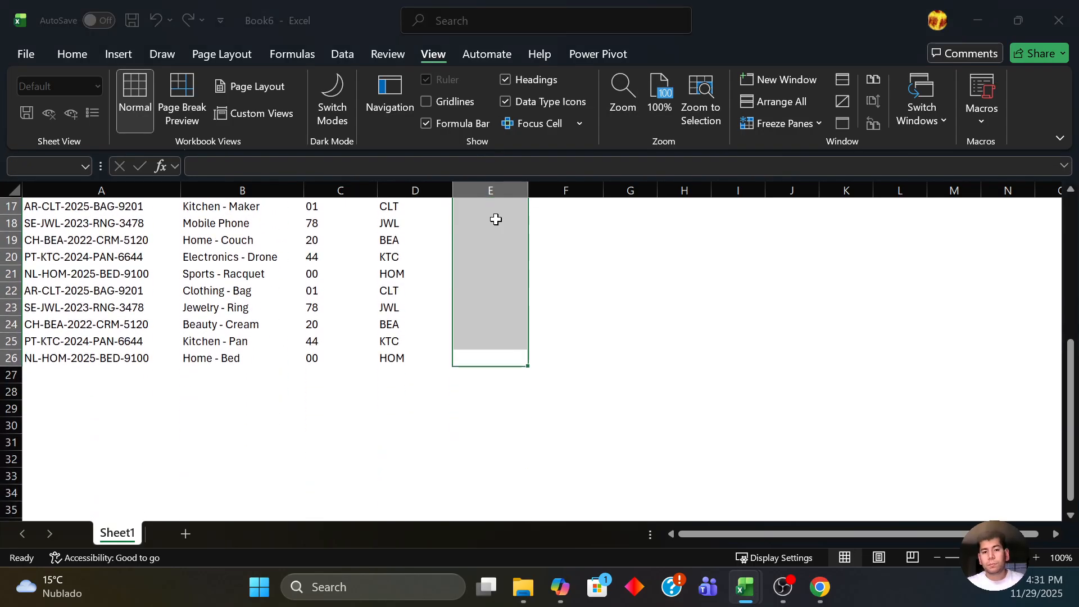
pyautogui.press('alt')
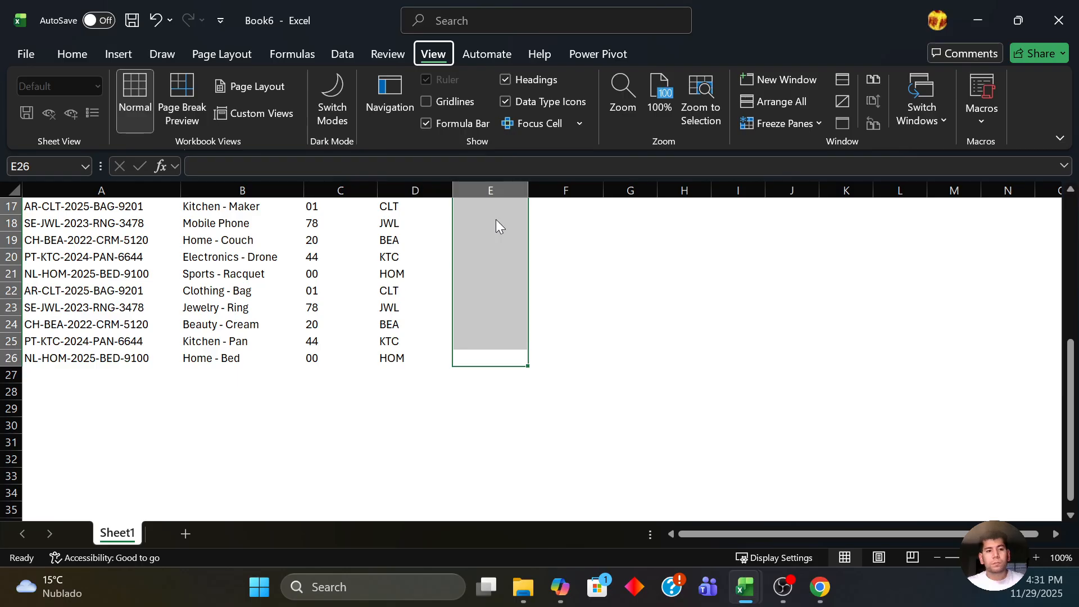
pyautogui.press('h')
pyautogui.press('f')
pyautogui.press('i')
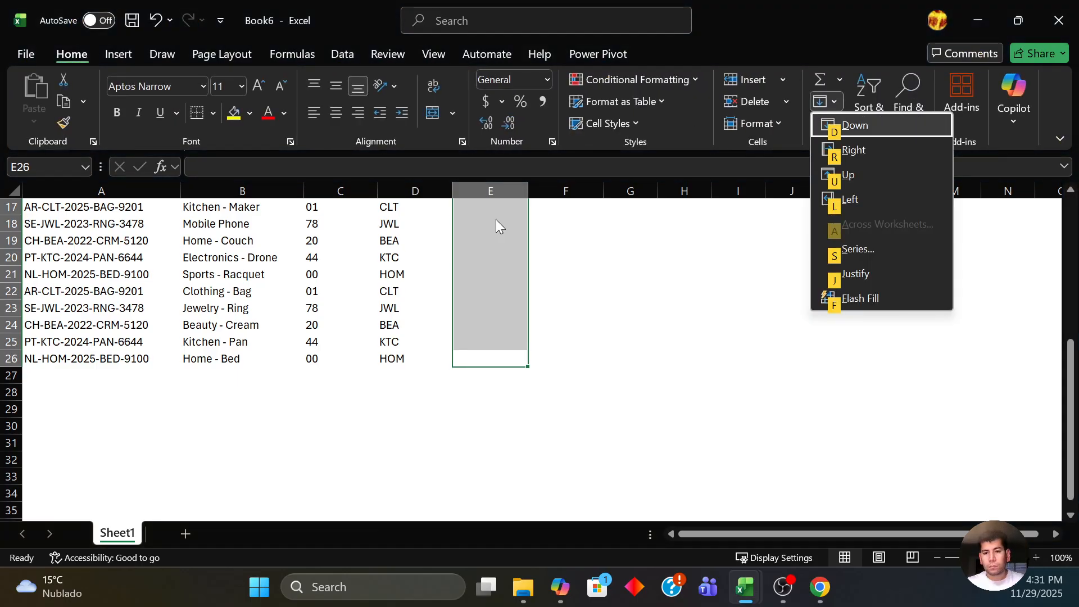
pyautogui.press('d')
# Step: Examine the filled Year column from the last data row up to E2 and back down to E26
pyautogui.press('Up')
pyautogui.press('Up')
pyautogui.press('Up')
pyautogui.press('Up')
pyautogui.press('Up')
pyautogui.press('Up')
pyautogui.press('Up')
pyautogui.press('Up')
pyautogui.press('Up')
pyautogui.press('Up')
pyautogui.press('Up')
pyautogui.press('Up')
pyautogui.press('Up')
pyautogui.press('Up')
pyautogui.press('Up')
pyautogui.press('Up')
pyautogui.press('Up')
pyautogui.press('Up')
pyautogui.press('Up')
pyautogui.press('Up')
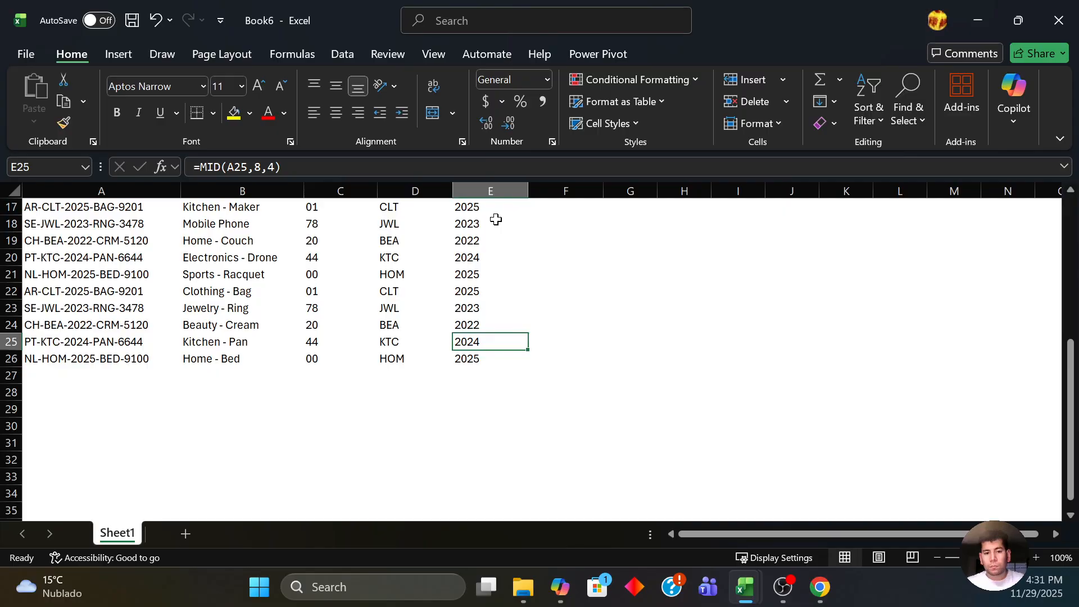
pyautogui.press('Down')
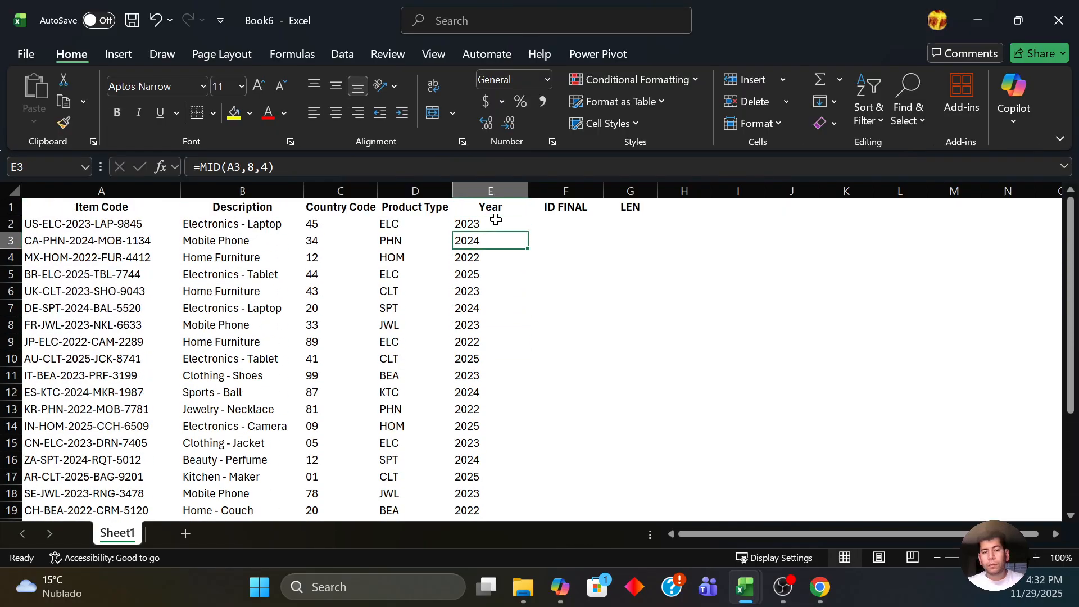
pyautogui.press('Up')
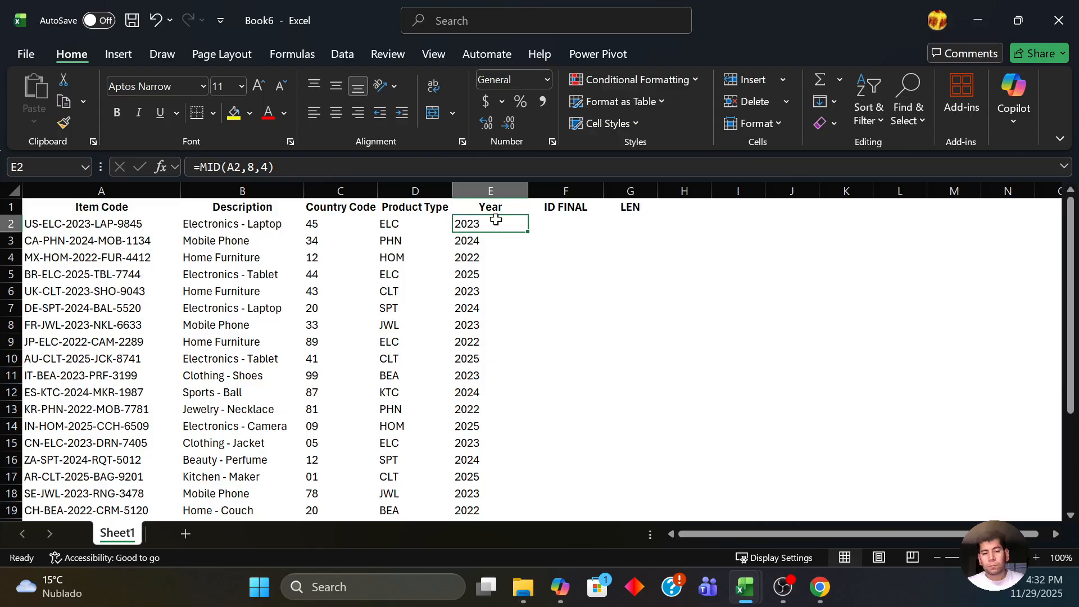
pyautogui.press('Down')
pyautogui.press('Down')
pyautogui.press('Down')
pyautogui.press('Down')
pyautogui.press('Down')
pyautogui.press('Down')
pyautogui.press('Down')
pyautogui.press('Down')
pyautogui.press('Down')
pyautogui.press('Down')
pyautogui.press('Down')
pyautogui.press('Down')
pyautogui.press('Down')
pyautogui.press('Down')
pyautogui.press('Down')
pyautogui.press('Down')
pyautogui.press('Down')
pyautogui.press('Down')
pyautogui.press('Down')
pyautogui.press('Down')
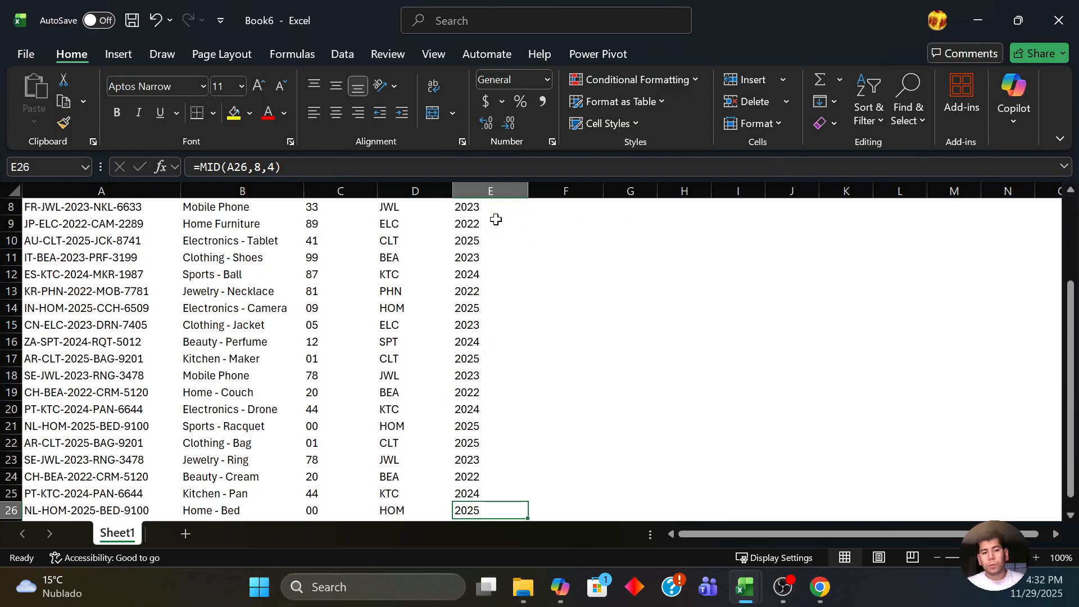
# Step: Clear the filled Year formulas in E3:E26, keeping the one in E2
pyautogui.hotkey('ctrl', 'shift', 'Up')
pyautogui.press('Delete')
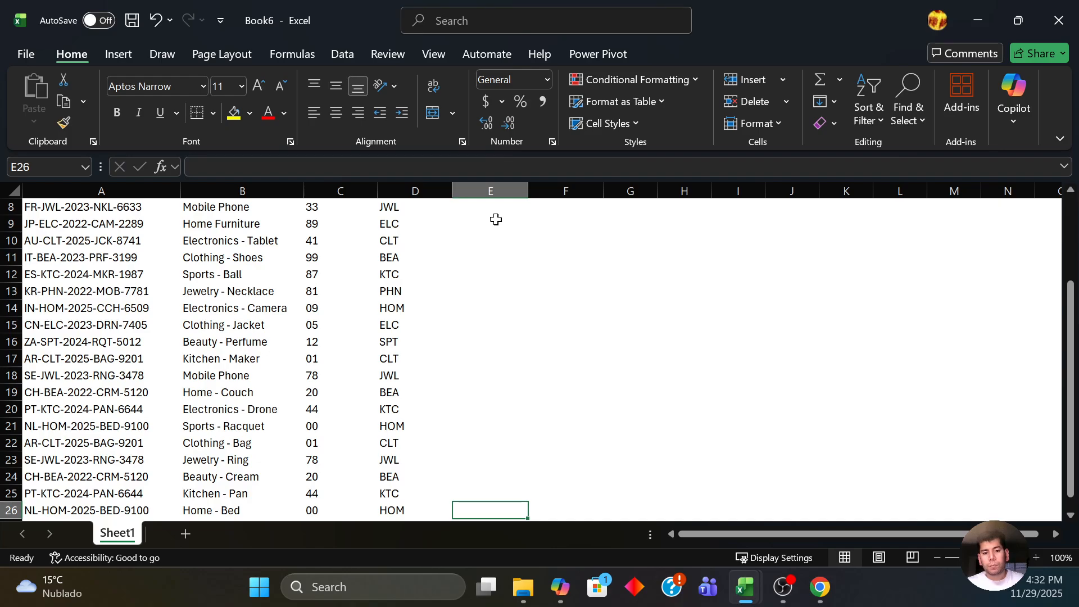
# Step: Fill the Year formula from E2 down through E26 again
pyautogui.hotkey('ctrl', 'shift', 'Up')
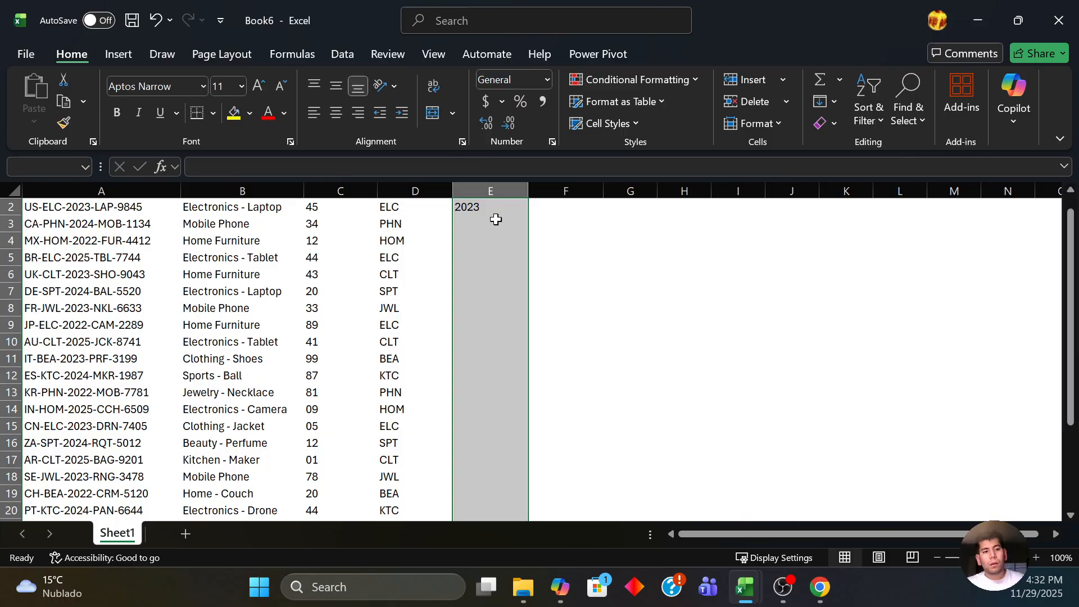
pyautogui.press('alt')
pyautogui.press('Escape')
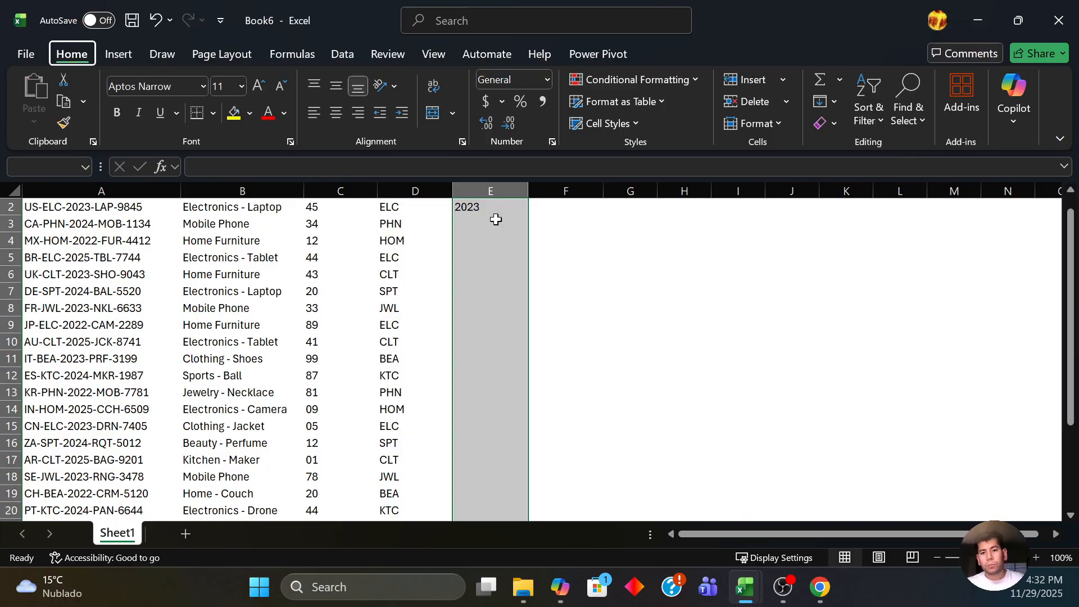
pyautogui.hotkey('alt', 'h')
pyautogui.press('f')
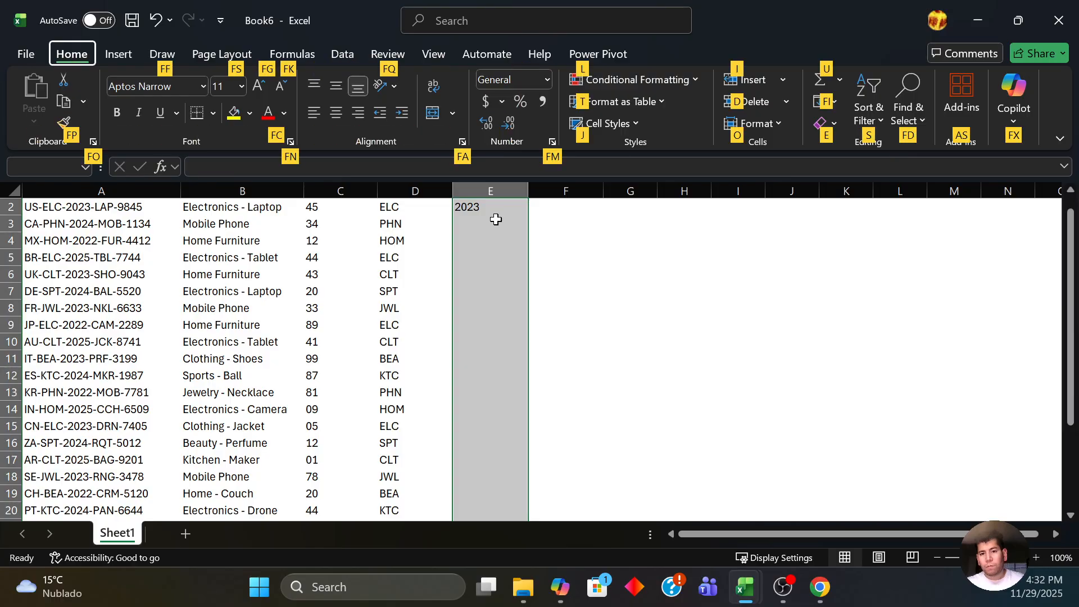
pyautogui.press('i')
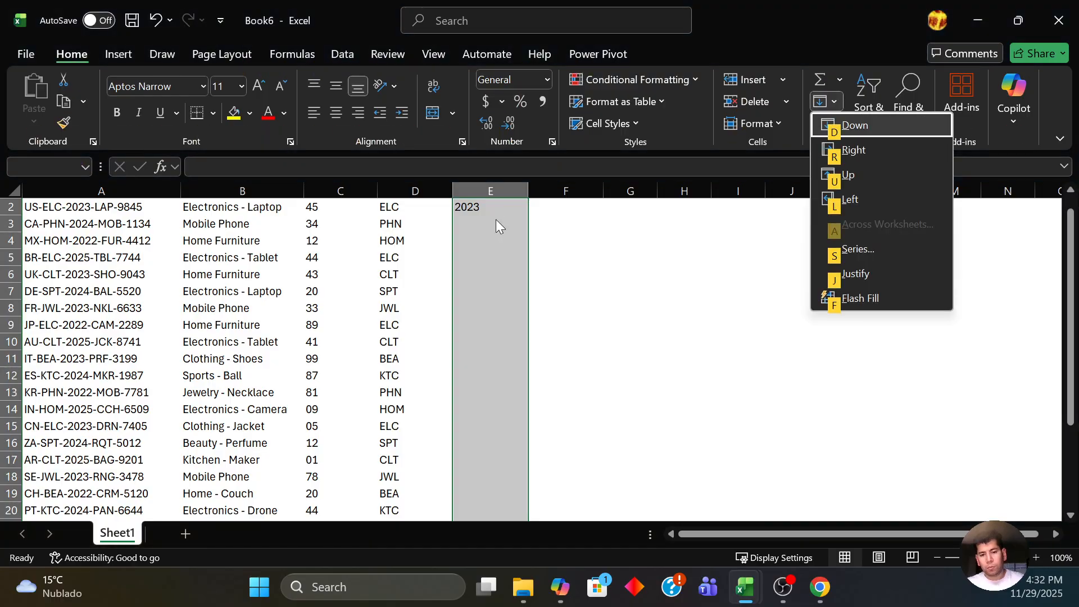
pyautogui.press('d')
# Step: Enter the formula =RIGHT(A2,4) in the first ID FINAL cell, F2
pyautogui.hotkey('ctrl', 'Up')
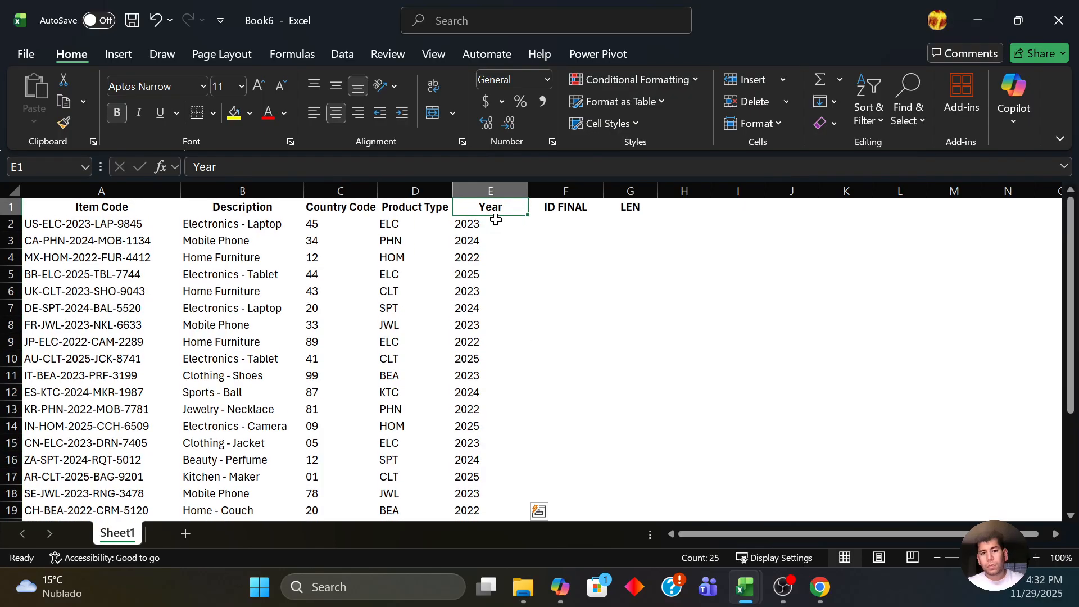
pyautogui.press('Right')
pyautogui.press('Right')
pyautogui.press('Down')
pyautogui.press('Left')
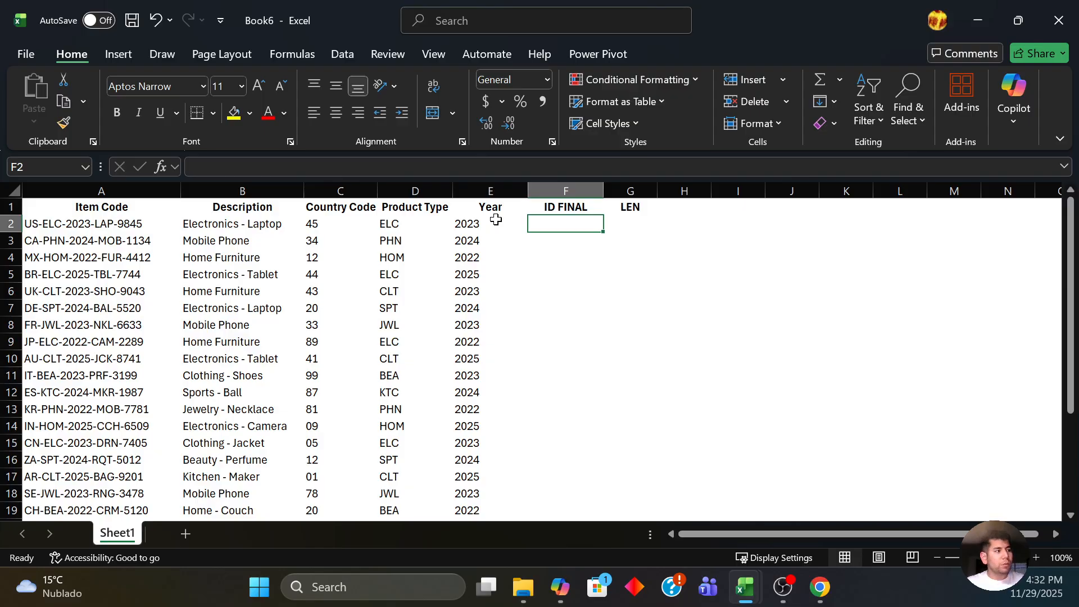
pyautogui.write('=rit')
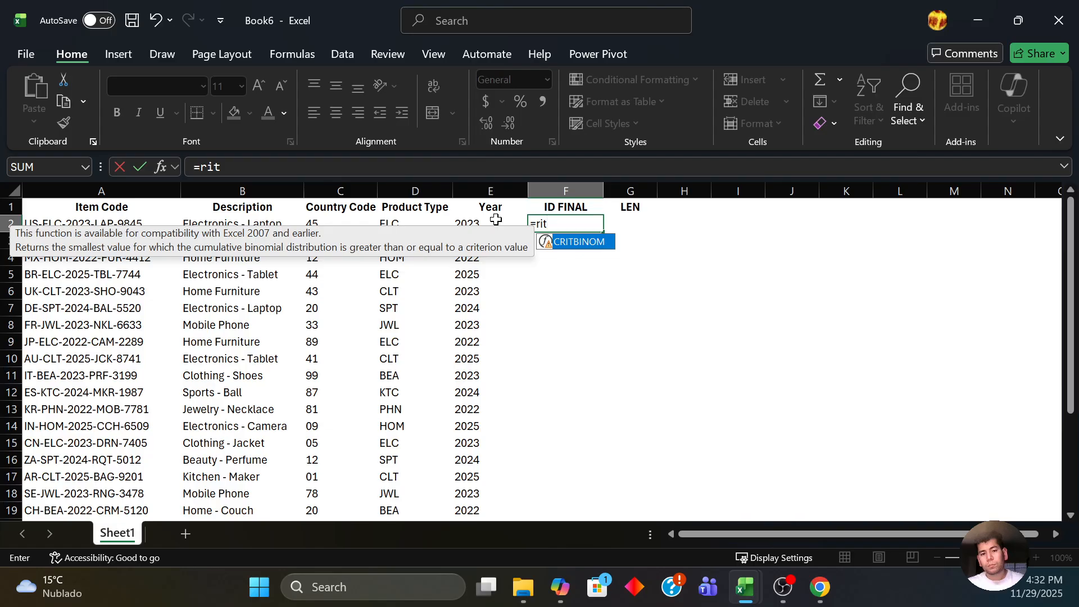
pyautogui.press('BackSpace')
pyautogui.write('gh')
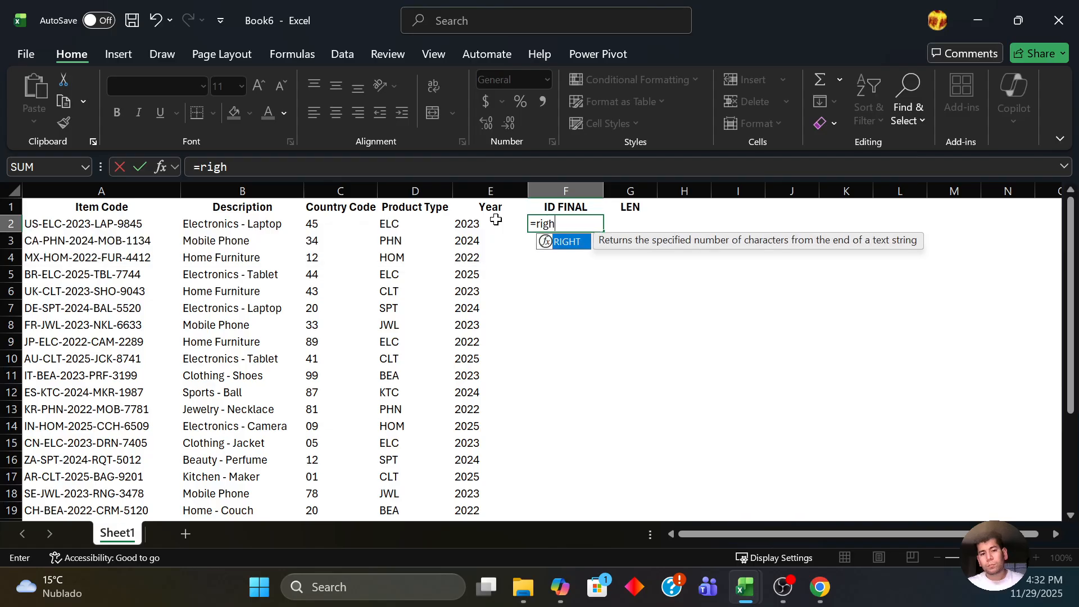
pyautogui.write('t(')
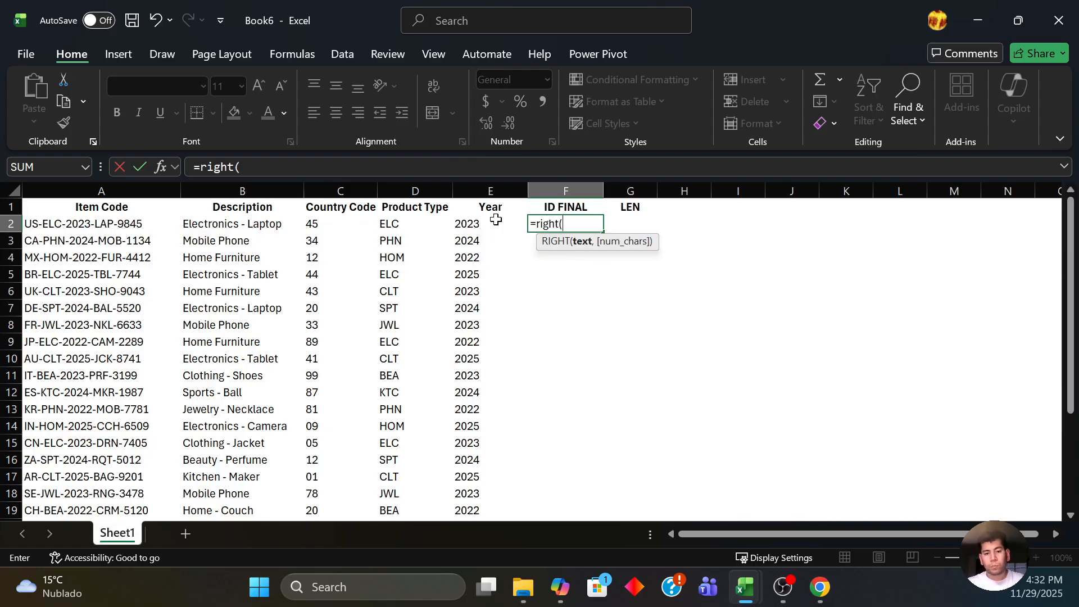
pyautogui.press('Left')
pyautogui.press('Left')
pyautogui.press('Left')
pyautogui.press('Left')
pyautogui.press('Left')
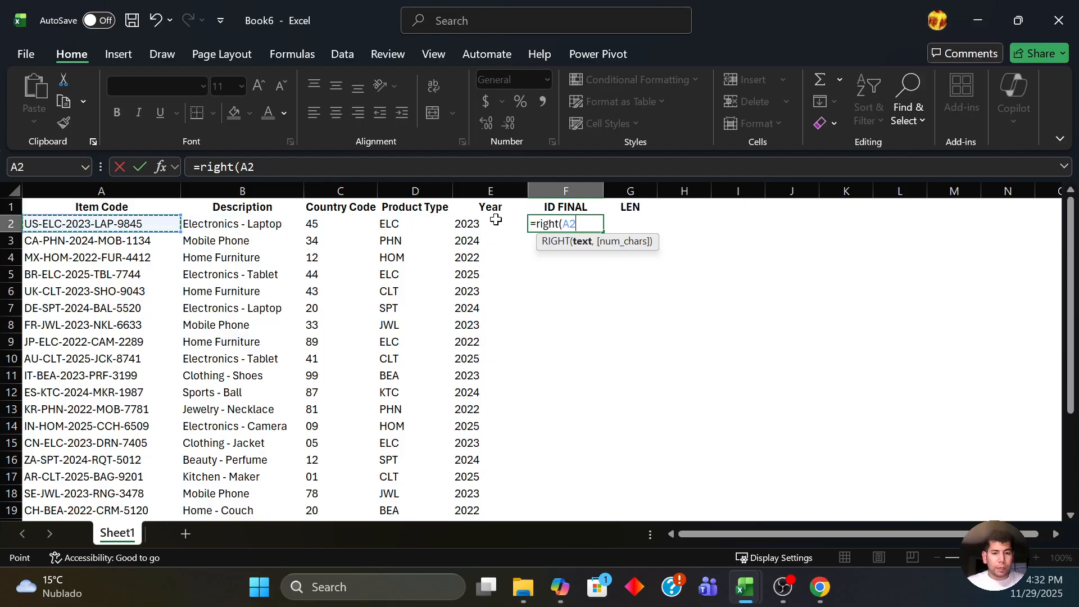
pyautogui.write(',')
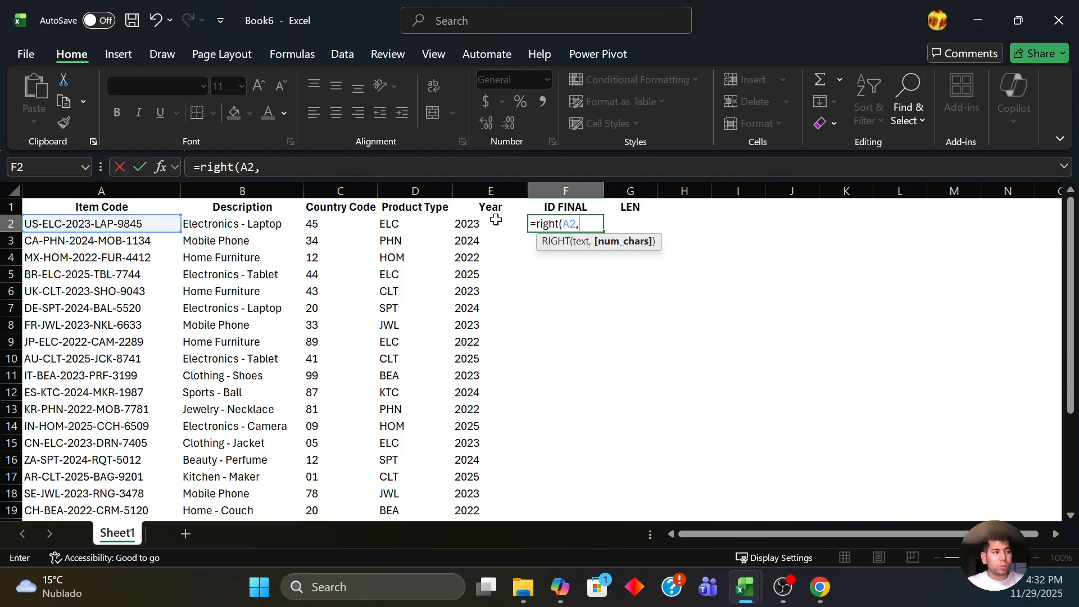
pyautogui.write('4')
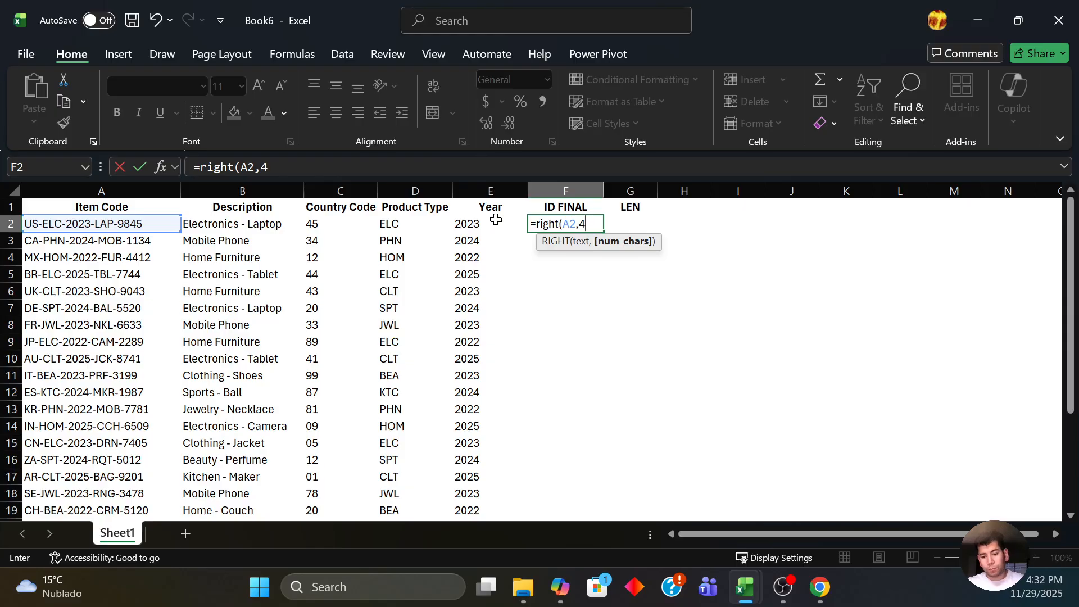
pyautogui.write(')')
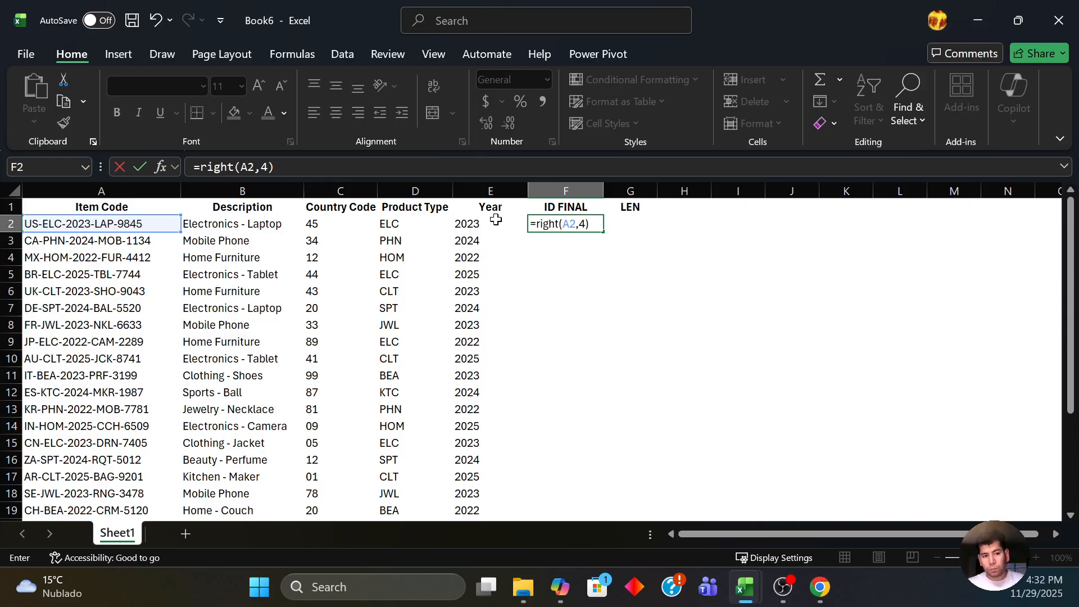
pyautogui.press('Return')
# Step: Compare the item code in A2 with the extracted ID in F2
pyautogui.press('Up')
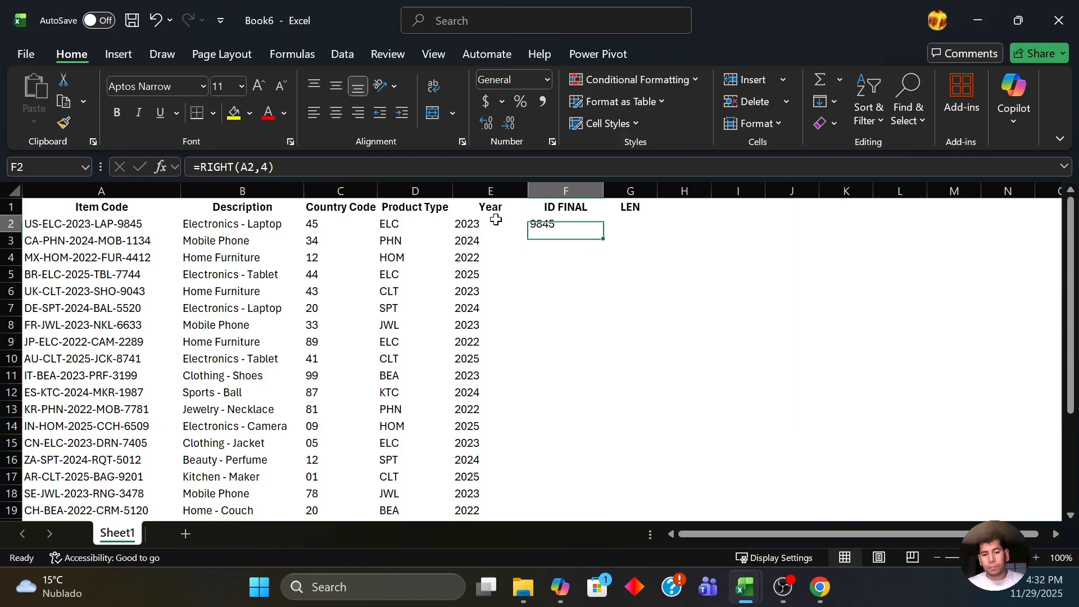
pyautogui.press('Left')
pyautogui.press('Left')
pyautogui.press('Left')
pyautogui.press('Left')
pyautogui.press('Left')
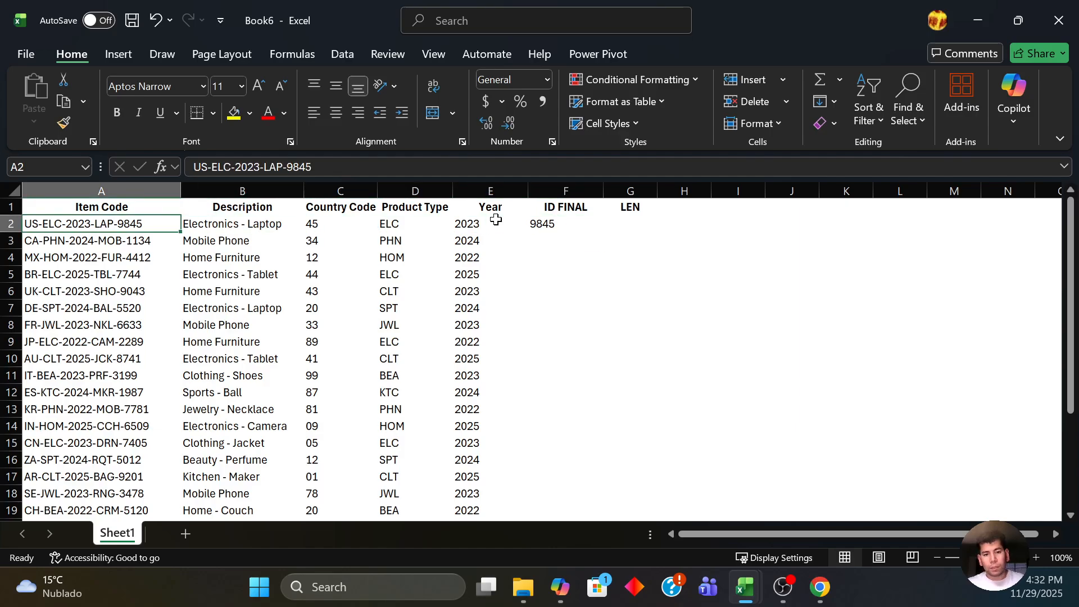
pyautogui.press('Right')
pyautogui.press('Right')
pyautogui.press('Right')
pyautogui.press('Right')
pyautogui.press('Right')
pyautogui.press('Left')
pyautogui.press('Left')
pyautogui.press('Left')
pyautogui.press('Left')
pyautogui.press('Left')
# Step: Fill the F2 formula down the ID FINAL column to the last data row
pyautogui.press('Right')
pyautogui.press('Right')
pyautogui.press('Right')
pyautogui.press('Right')
pyautogui.press('Right')
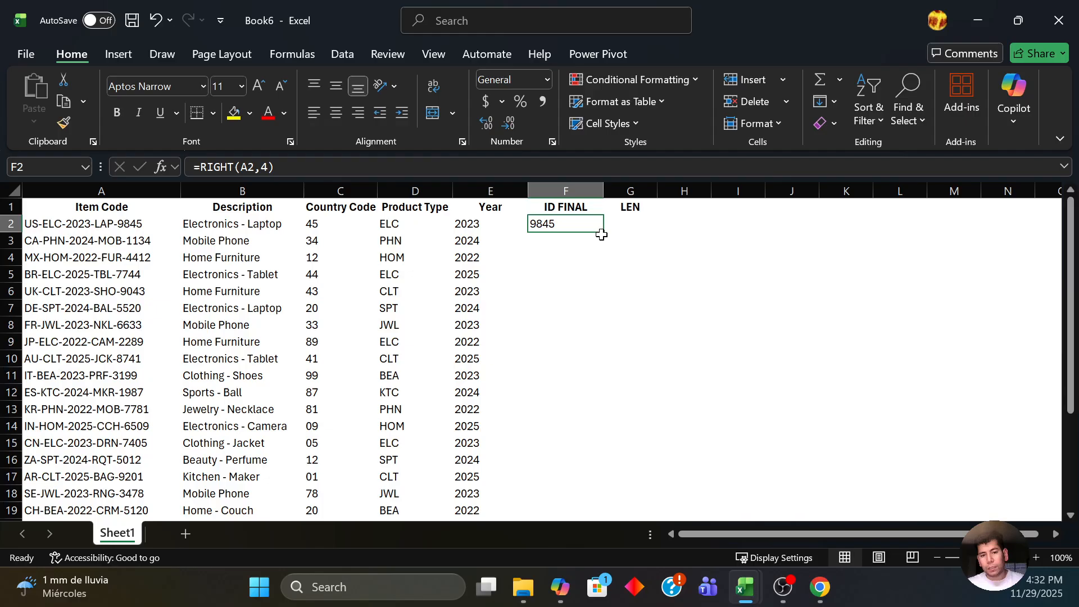
pyautogui.doubleClick(603, 235)
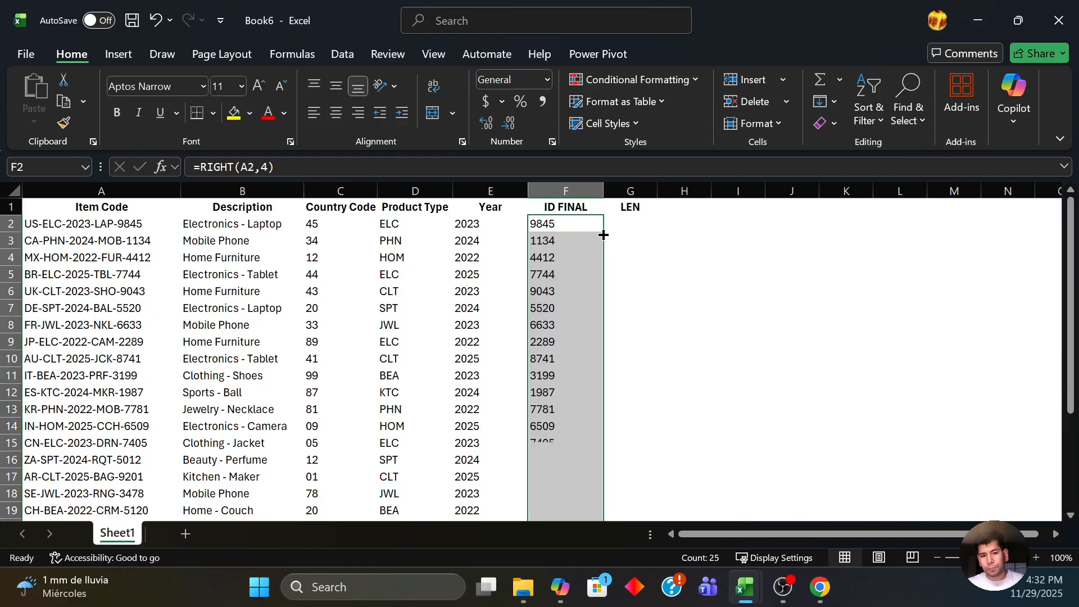
# Step: Enter the formula =LEN(A2) in the first LEN cell, G2
pyautogui.click(633, 224)
pyautogui.write('=')
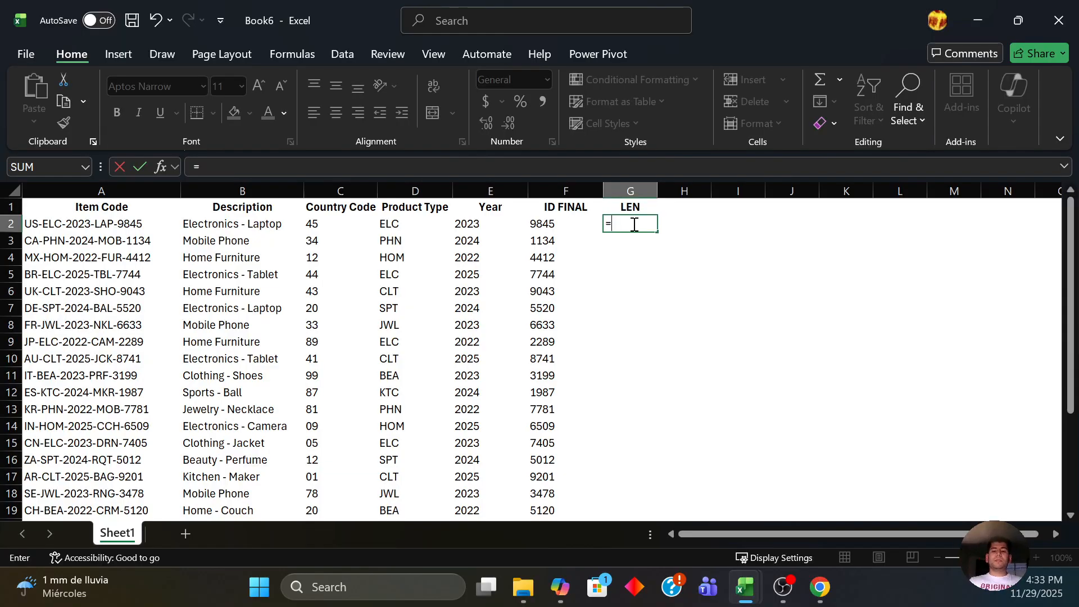
pyautogui.write('len')
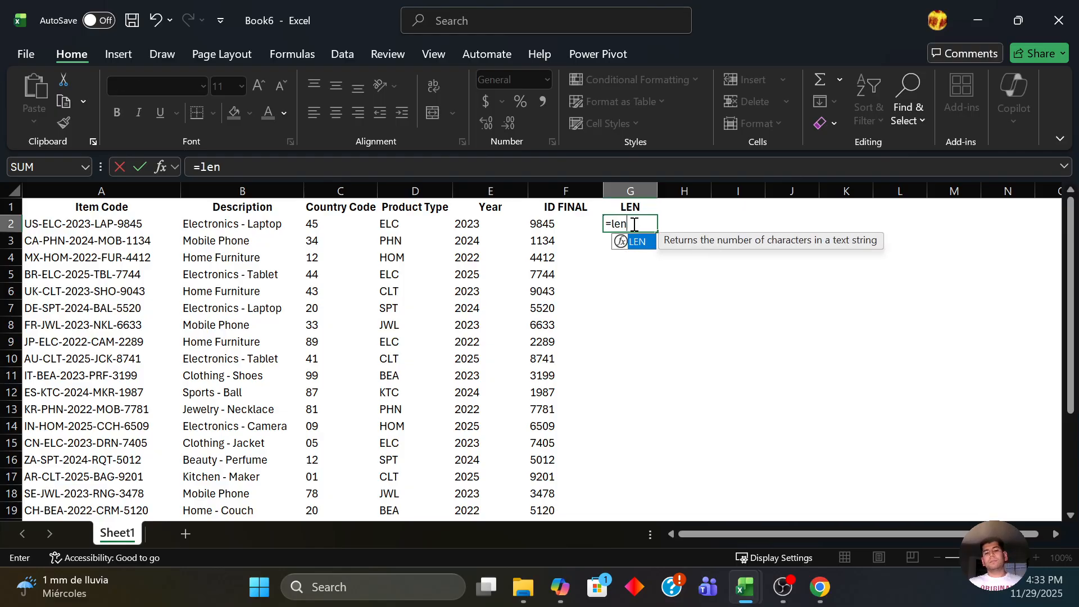
pyautogui.write('(')
pyautogui.press('Left')
pyautogui.press('Left')
pyautogui.press('Left')
pyautogui.press('Left')
pyautogui.press('Left')
pyautogui.press('Left')
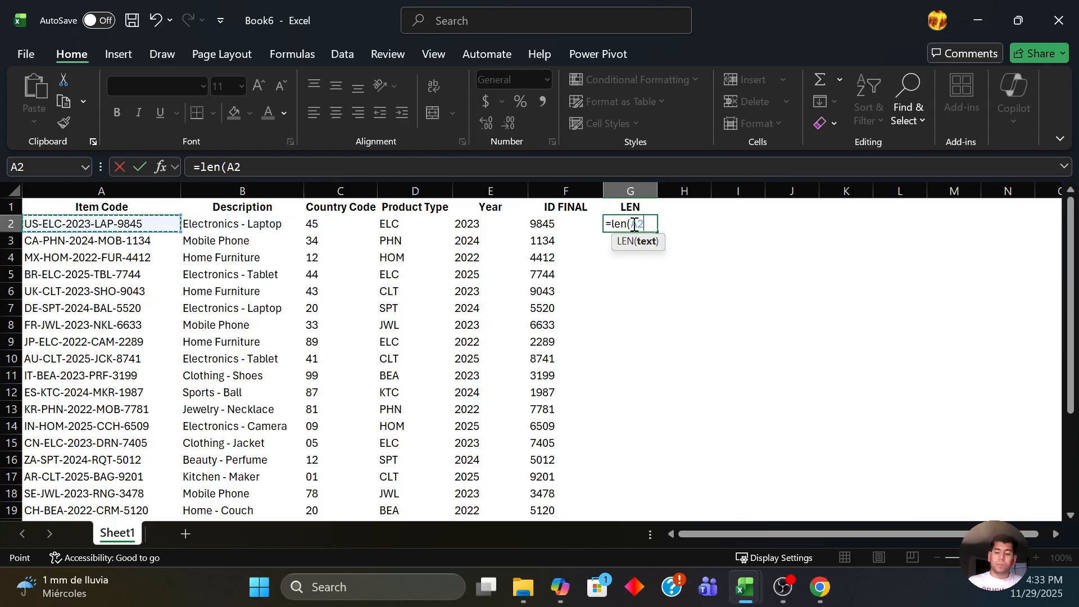
pyautogui.write(')')
pyautogui.hotkey('ctrl', 'Return')
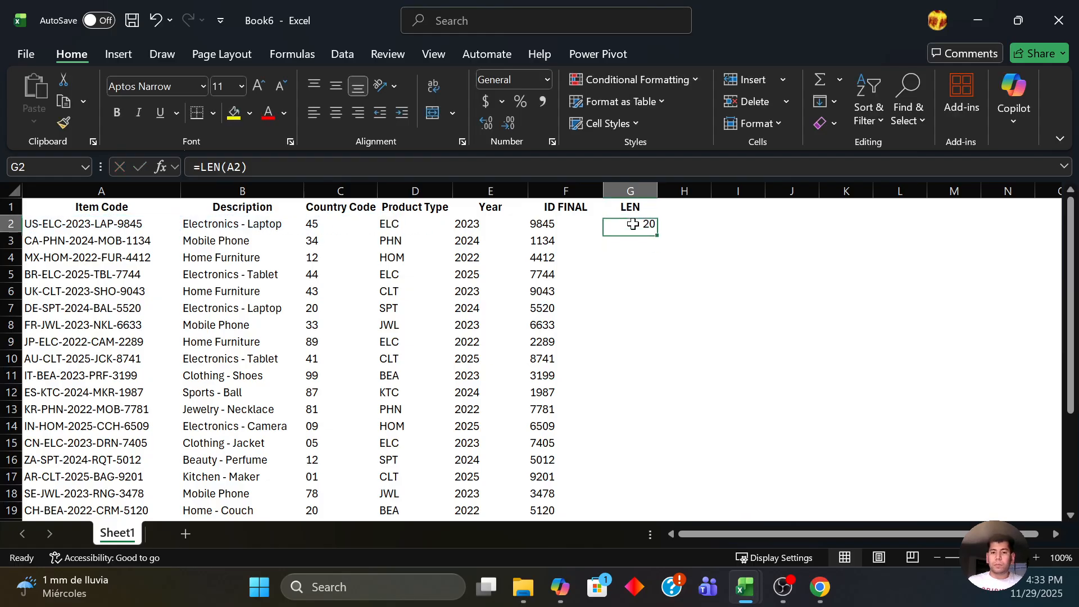
# Step: Fill the G2 formula down the LEN column through G26
pyautogui.press('Left')
pyautogui.hotkey('ctrl', 'Down')
pyautogui.press('Right')
pyautogui.hotkey('ctrl', 'shift', 'Up')
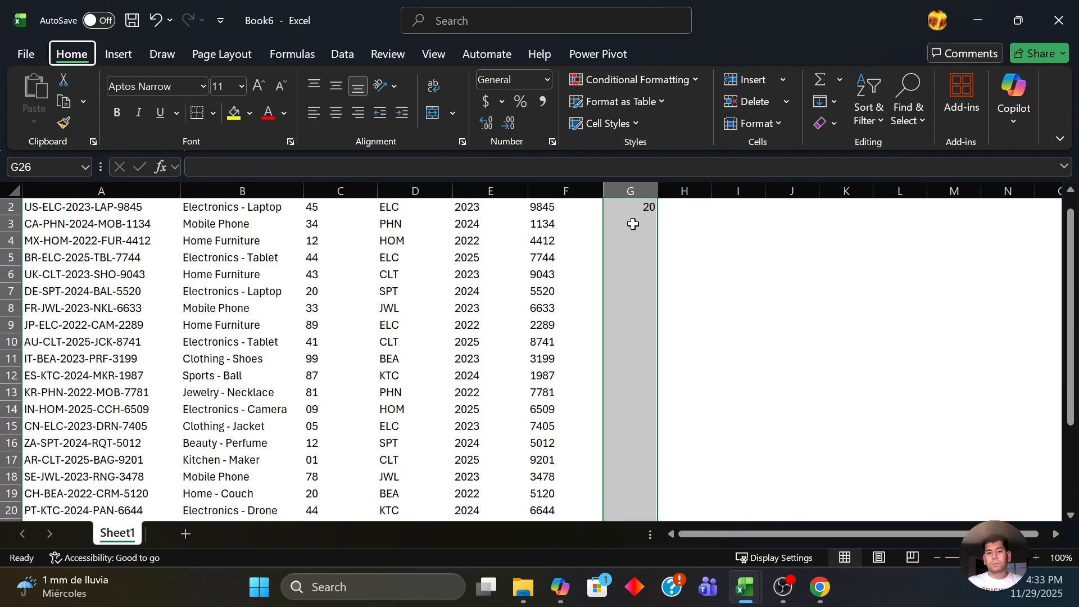
pyautogui.press('h')
pyautogui.press('f')
pyautogui.press('i')
pyautogui.press('d')
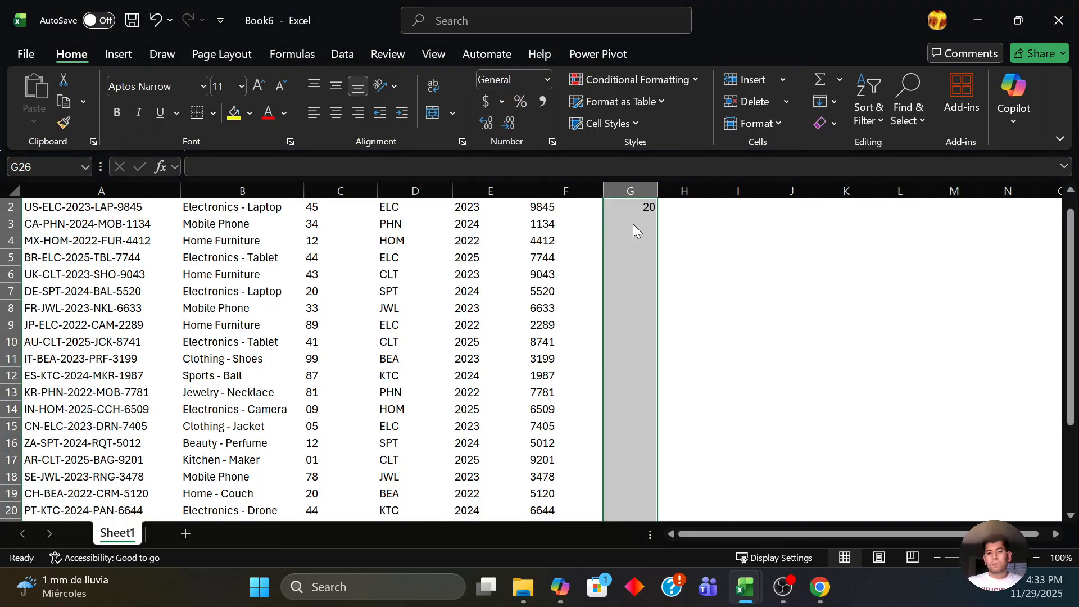
pyautogui.scroll(1, 633, 224)
pyautogui.click(633, 223)
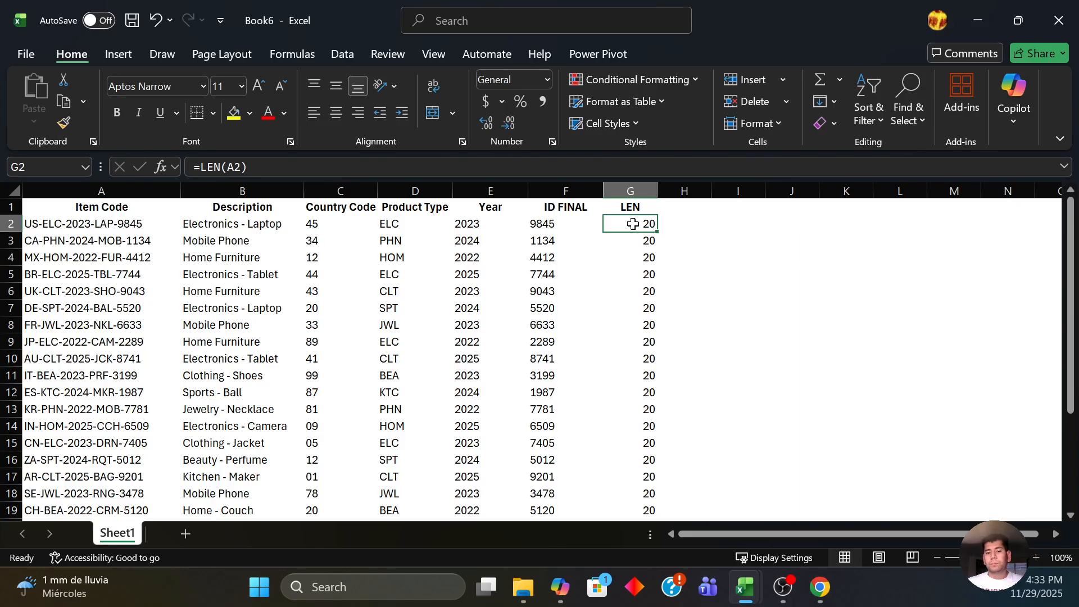
# Step: Add filters to the header row from Item Code through LEN, A1:G1
pyautogui.press('Up')
pyautogui.hotkey('ctrl', 'shift', 'Left')
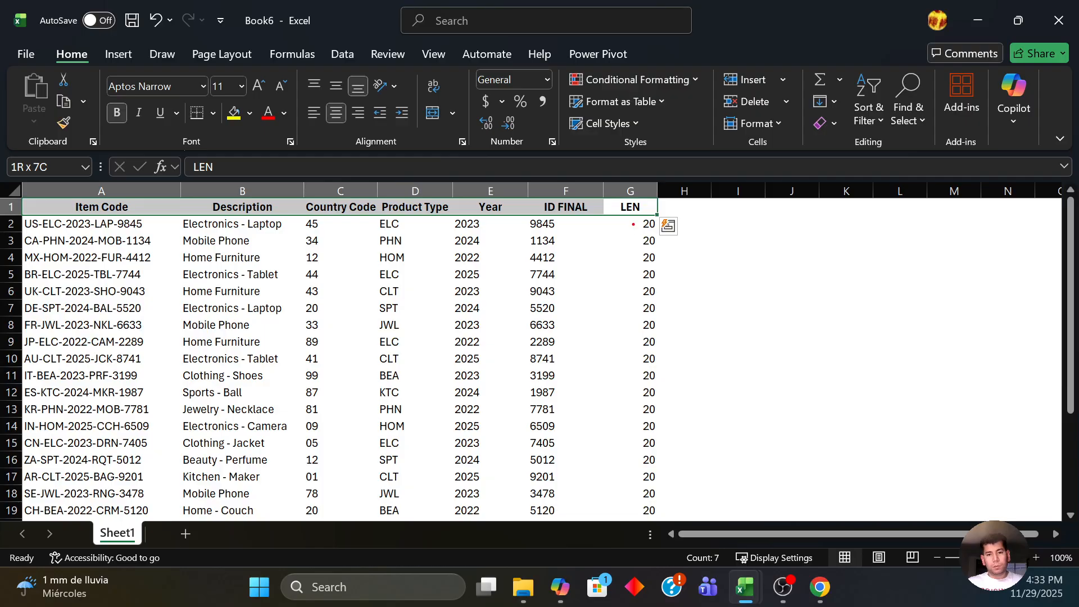
pyautogui.write('tC')
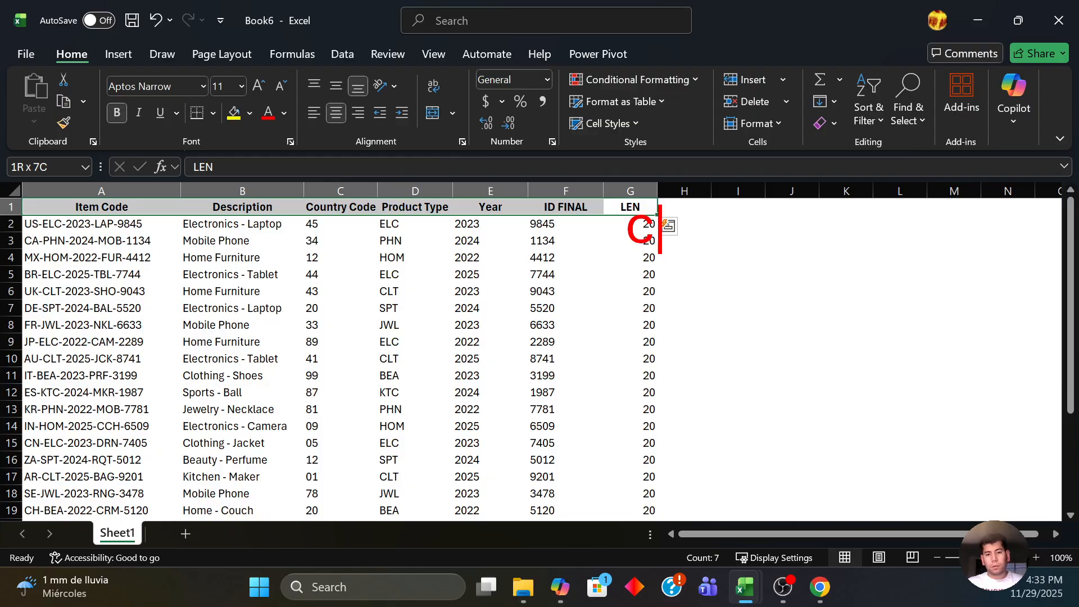
pyautogui.write('tr')
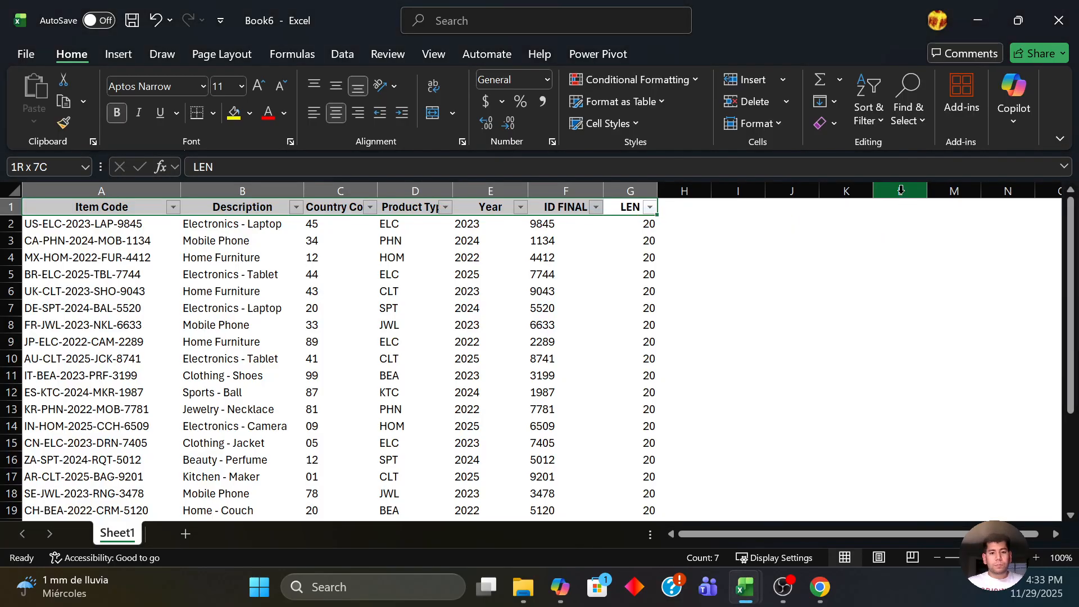
pyautogui.hotkey('ctrl', 'shift', 'l')
# Step: Check the values listed in the LEN column's filter without applying one
pyautogui.press('Left')
pyautogui.press('Right')
pyautogui.press('Right')
pyautogui.press('Left')
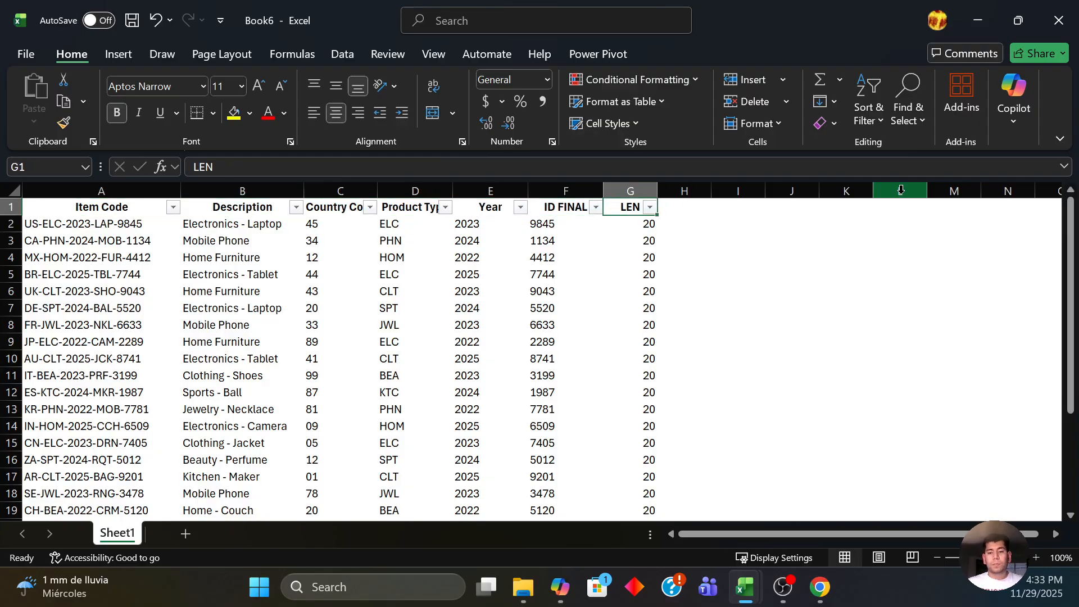
pyautogui.hotkey('alt', 'Down')
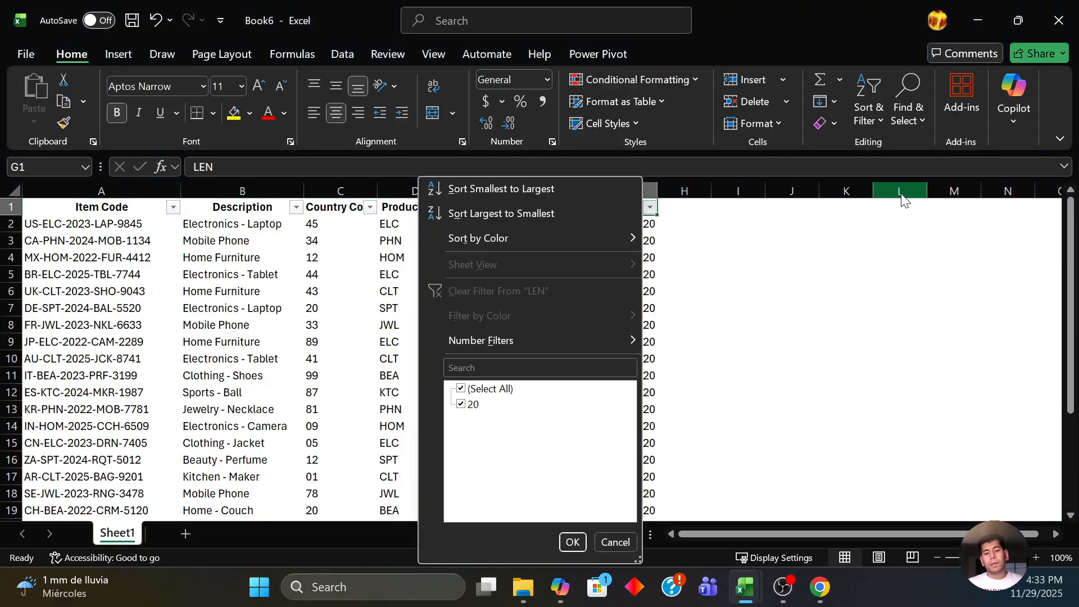
pyautogui.press('Escape')
# Step: Look through the years listed in the Year column's filter and leave the filter unchanged
pyautogui.press('Left')
pyautogui.press('Left')
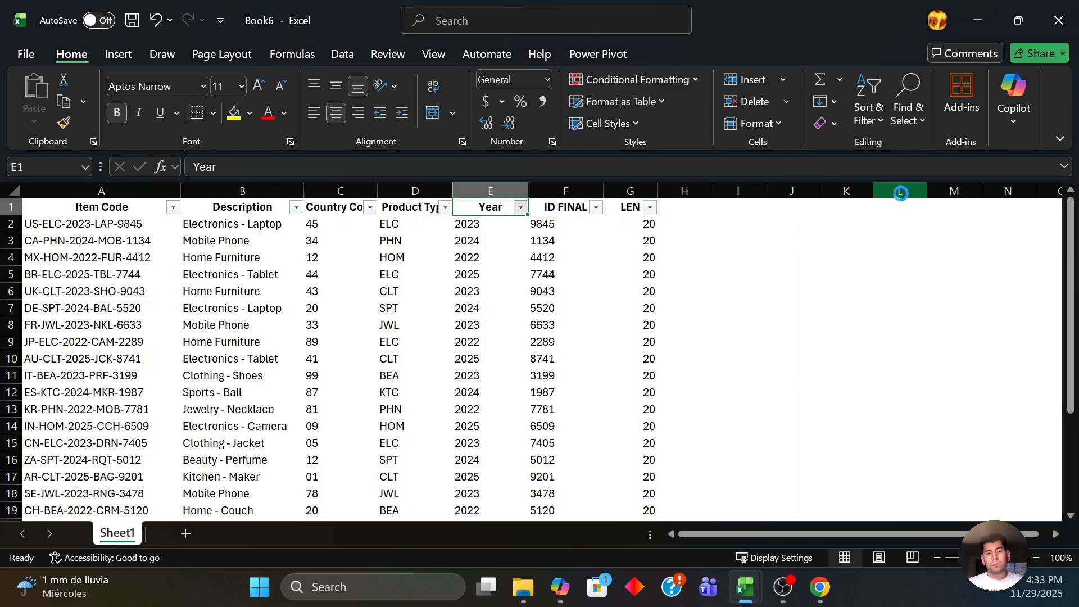
pyautogui.hotkey('alt', 'Down')
pyautogui.press('Down')
pyautogui.press('Down')
pyautogui.press('Down')
pyautogui.press('Down')
pyautogui.press('Down')
pyautogui.press('Down')
pyautogui.press('Down')
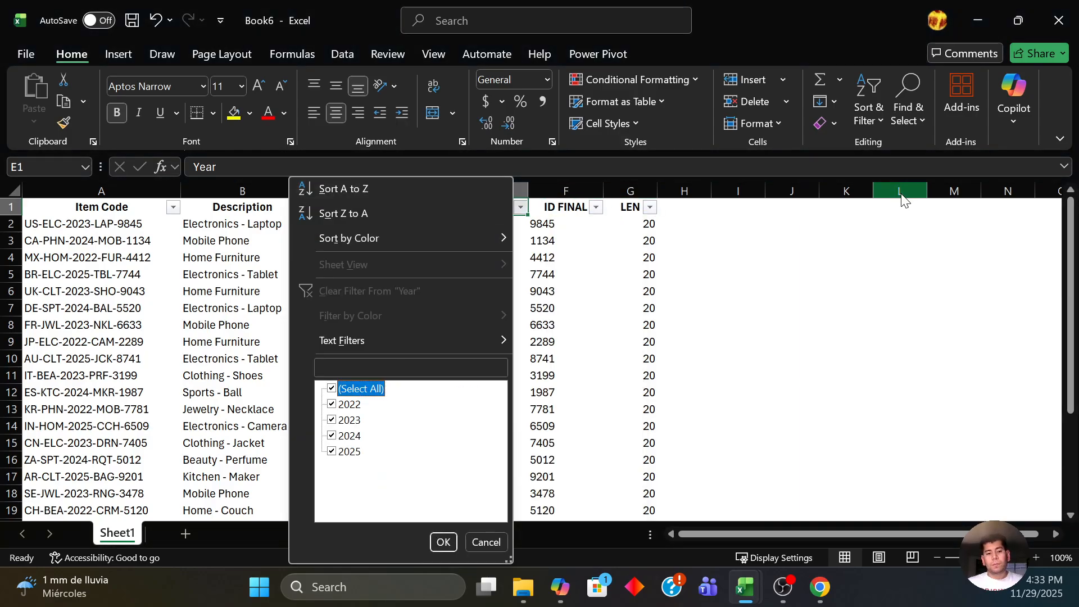
pyautogui.press('Up')
pyautogui.press('Down')
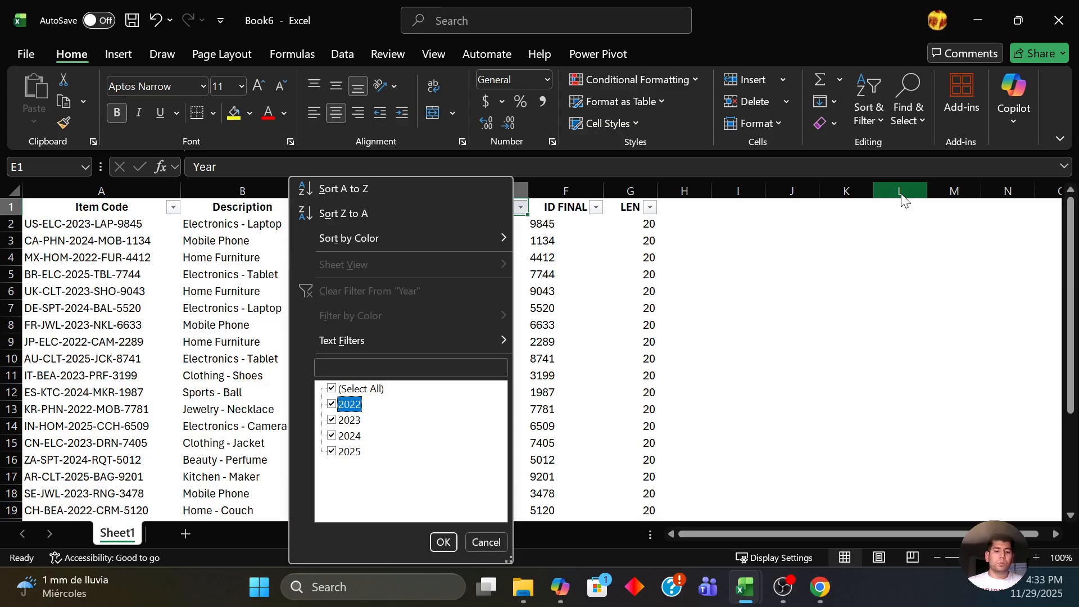
pyautogui.press('Down')
pyautogui.press('Down')
pyautogui.press('Down')
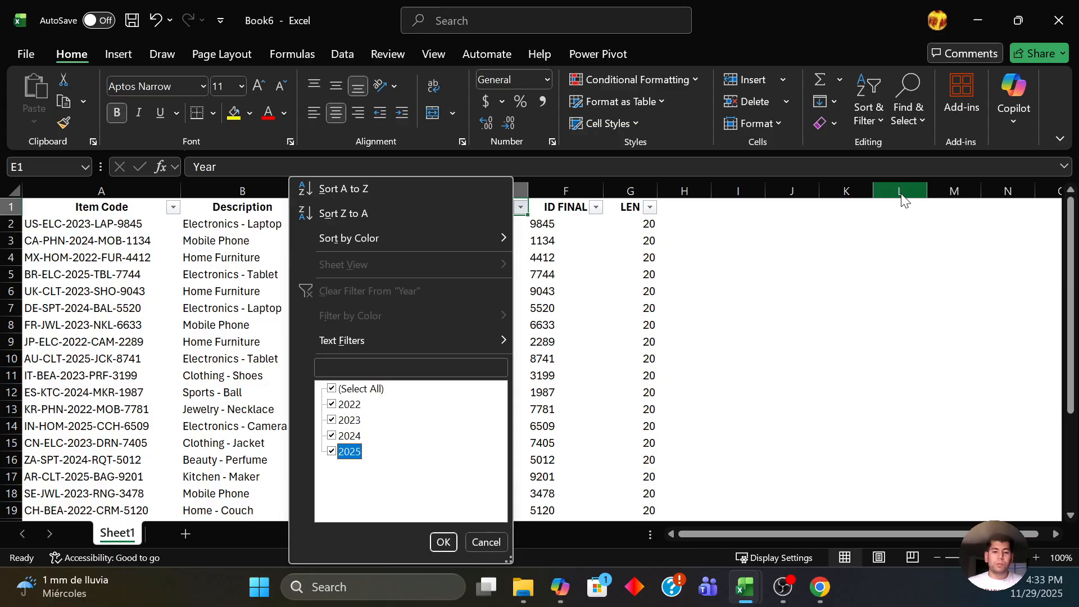
pyautogui.press('Escape')
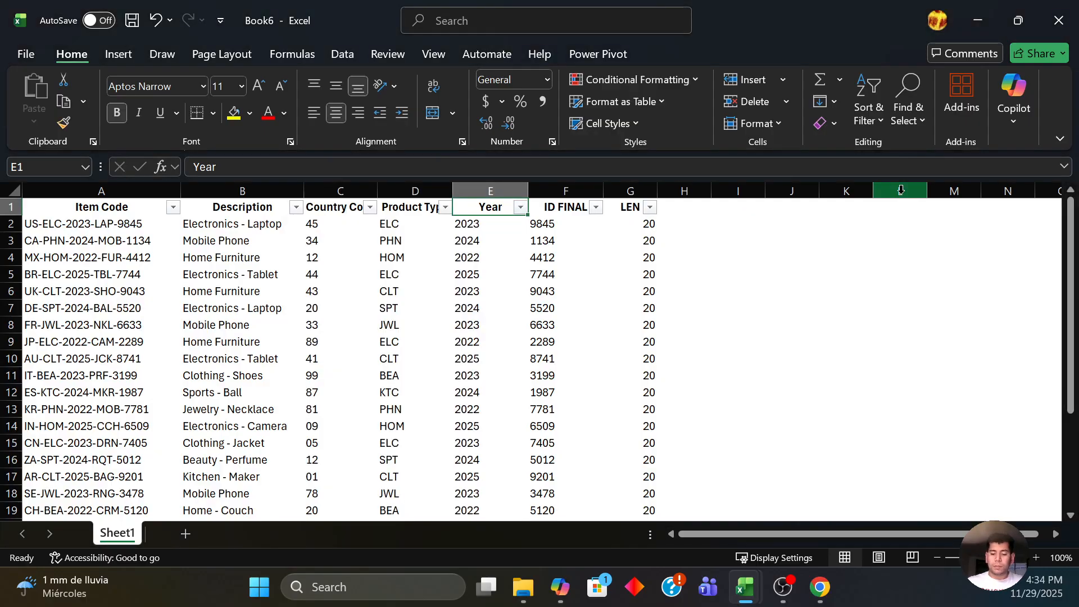